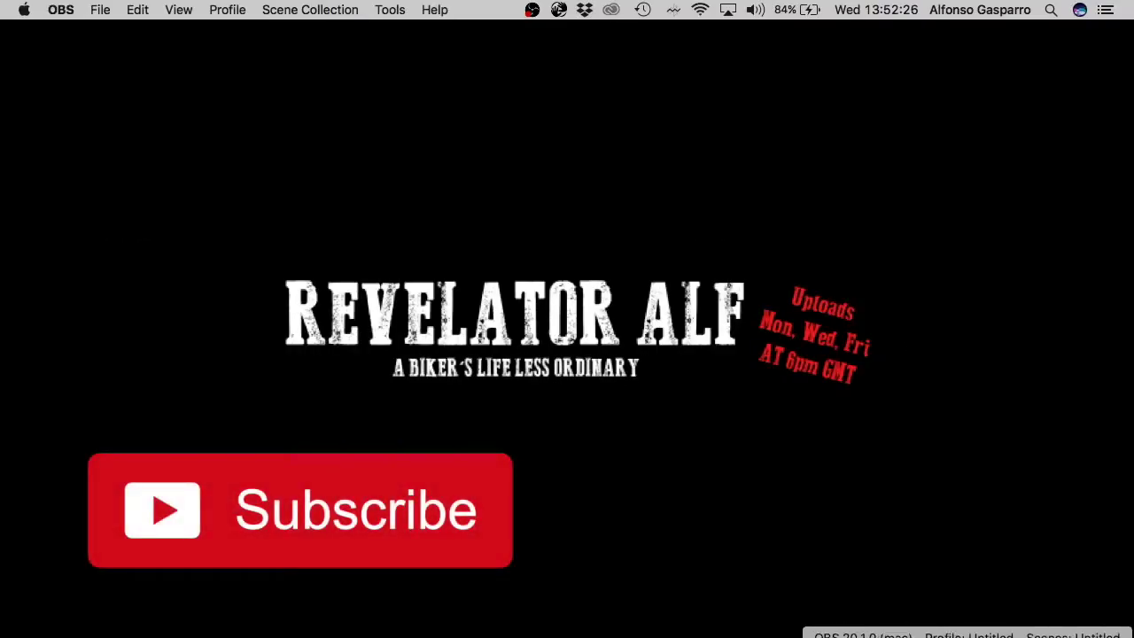
# Step: Bring up iMovie's My Movie and drag the 4.0s title clip earlier along the timeline
pyautogui.click(1048, 635)
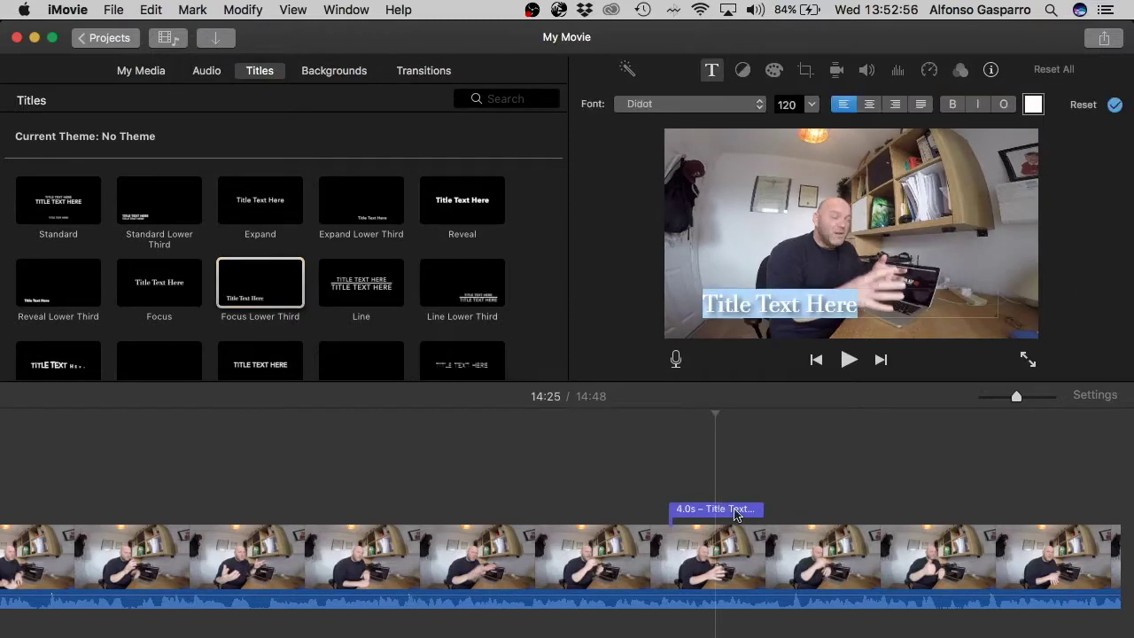
pyautogui.click(735, 512)
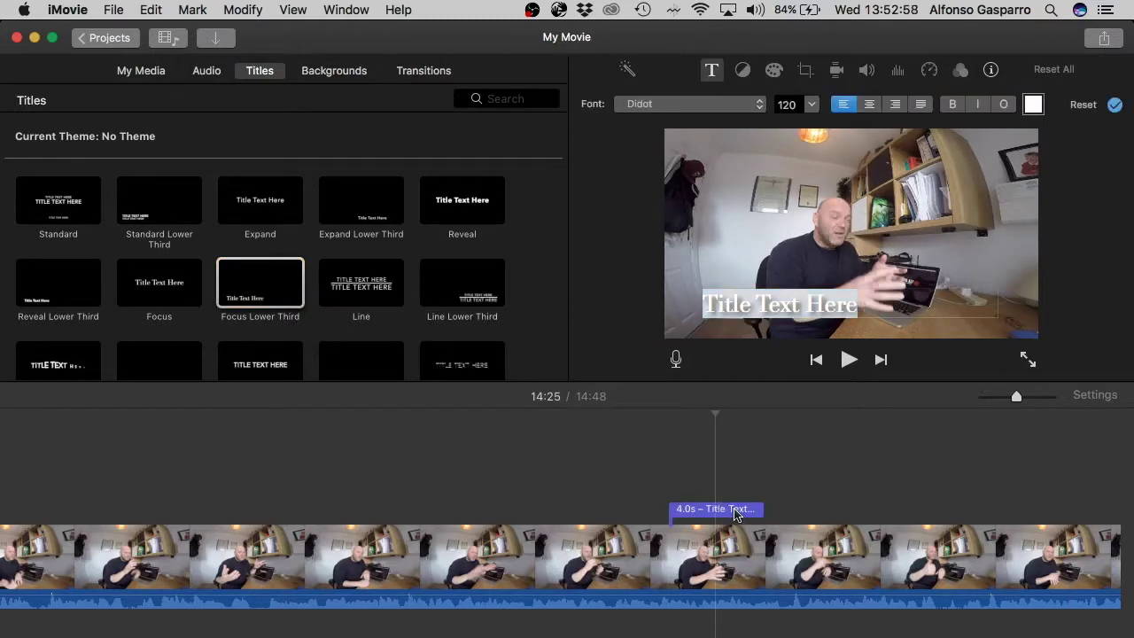
pyautogui.click(747, 511)
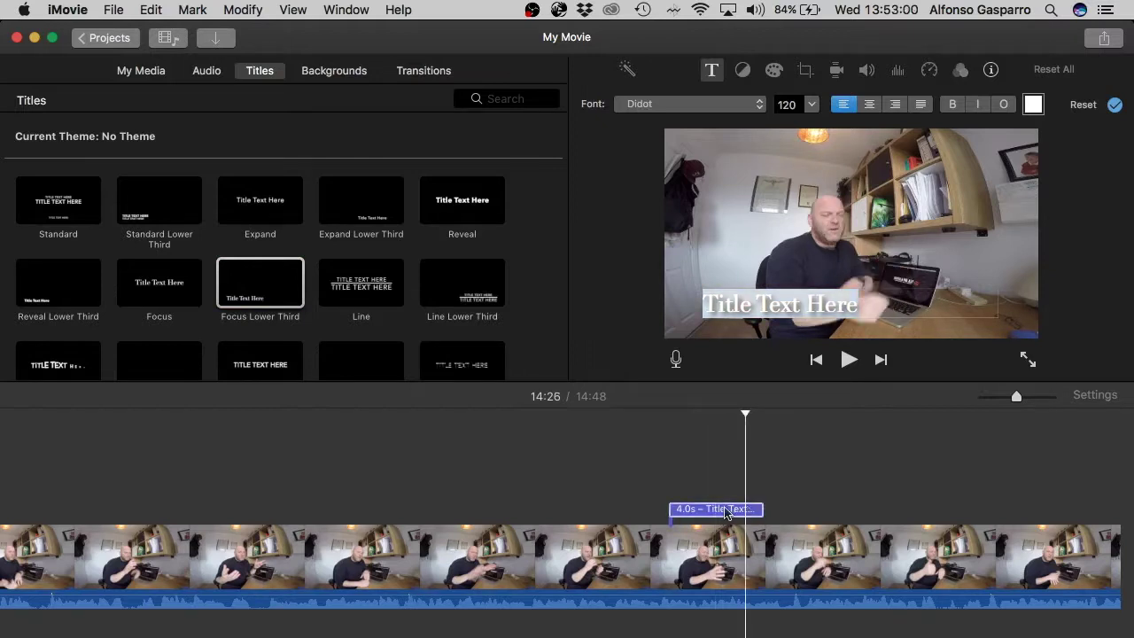
pyautogui.moveTo(693, 512); pyautogui.dragTo(502, 518)
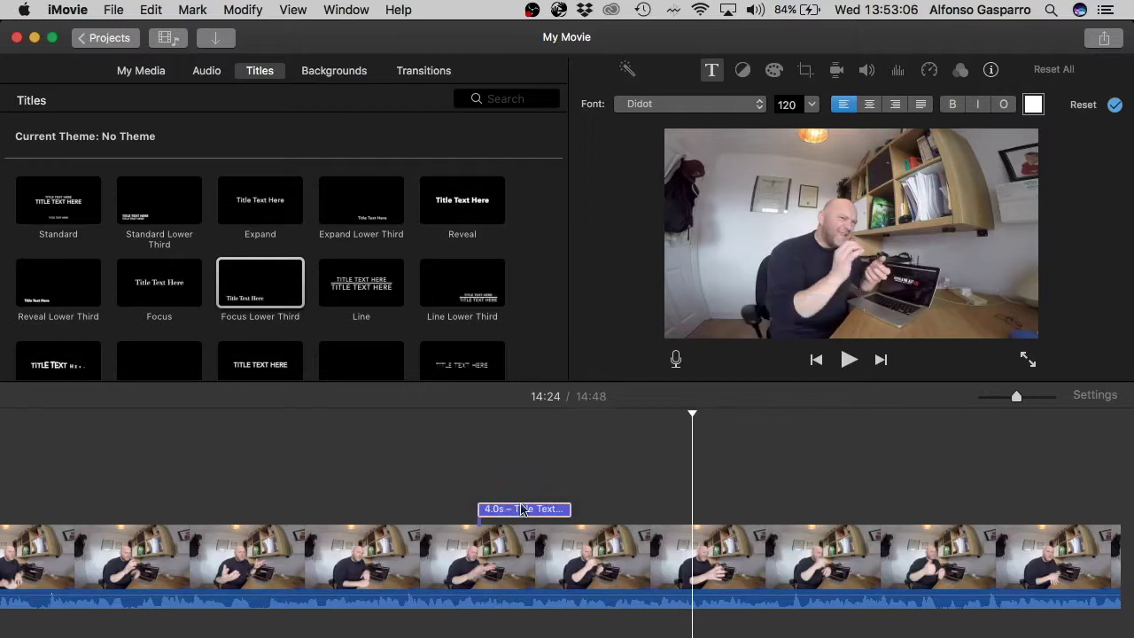
pyautogui.click(523, 510)
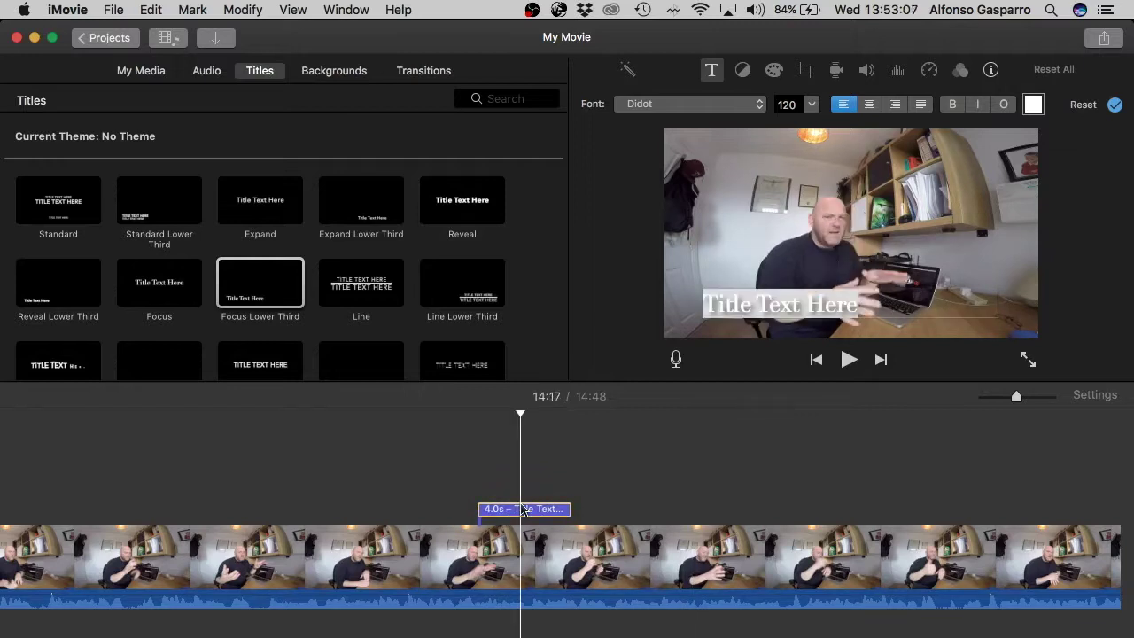
# Step: Replace the 'Title Text Here' placeholder with 'MY OFFICE' and select the new text
pyautogui.click(779, 305)
pyautogui.doubleClick(779, 304)
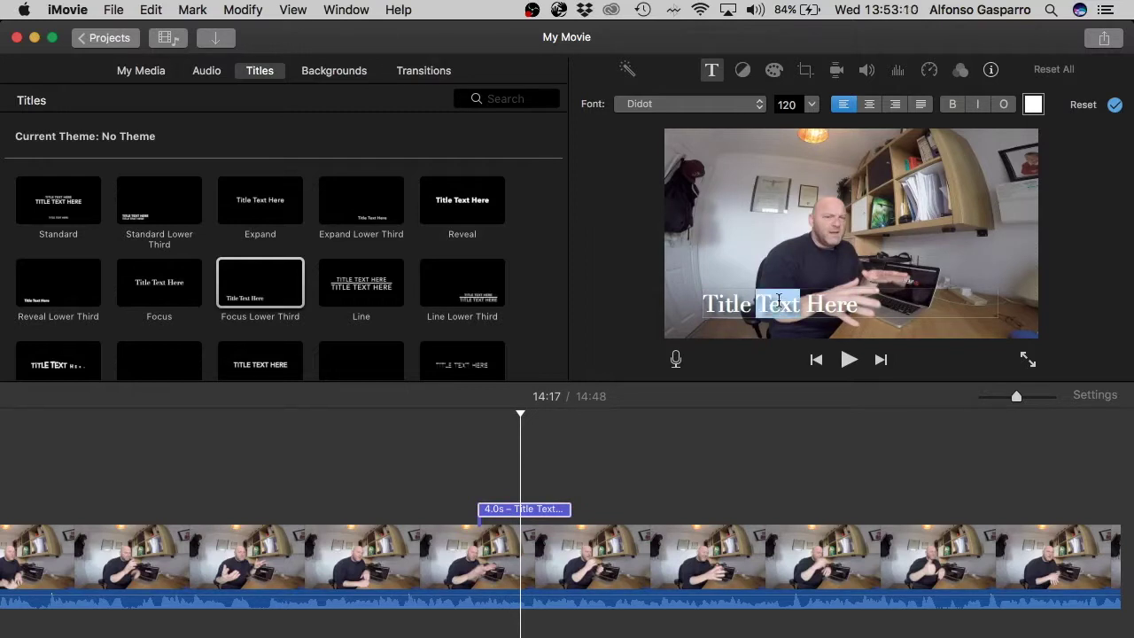
pyautogui.tripleClick(779, 302)
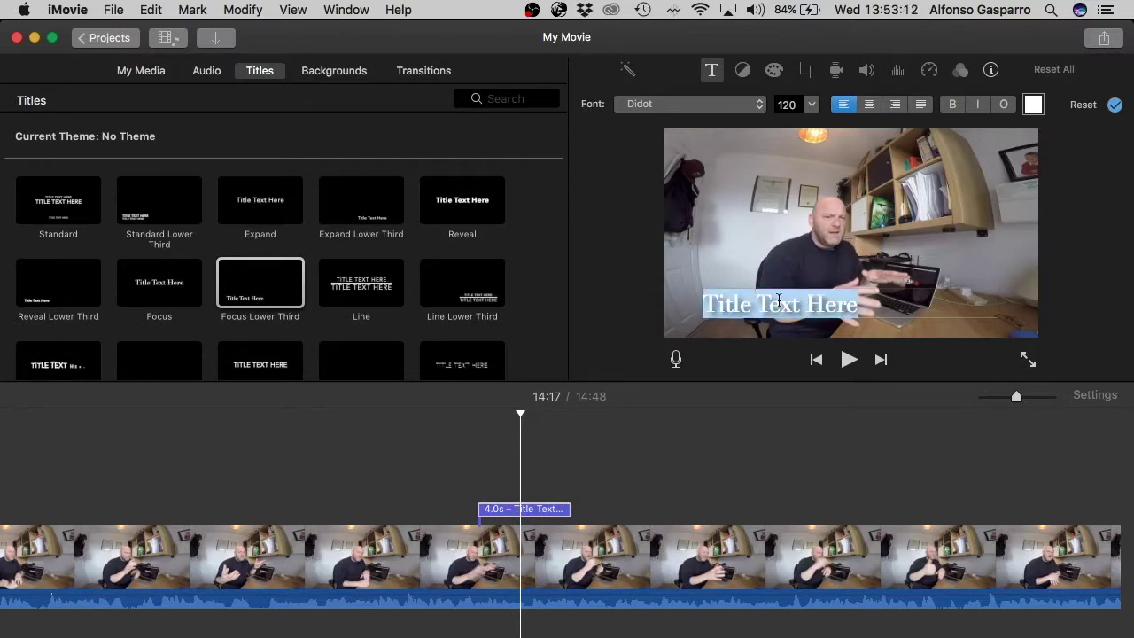
pyautogui.write('MY')
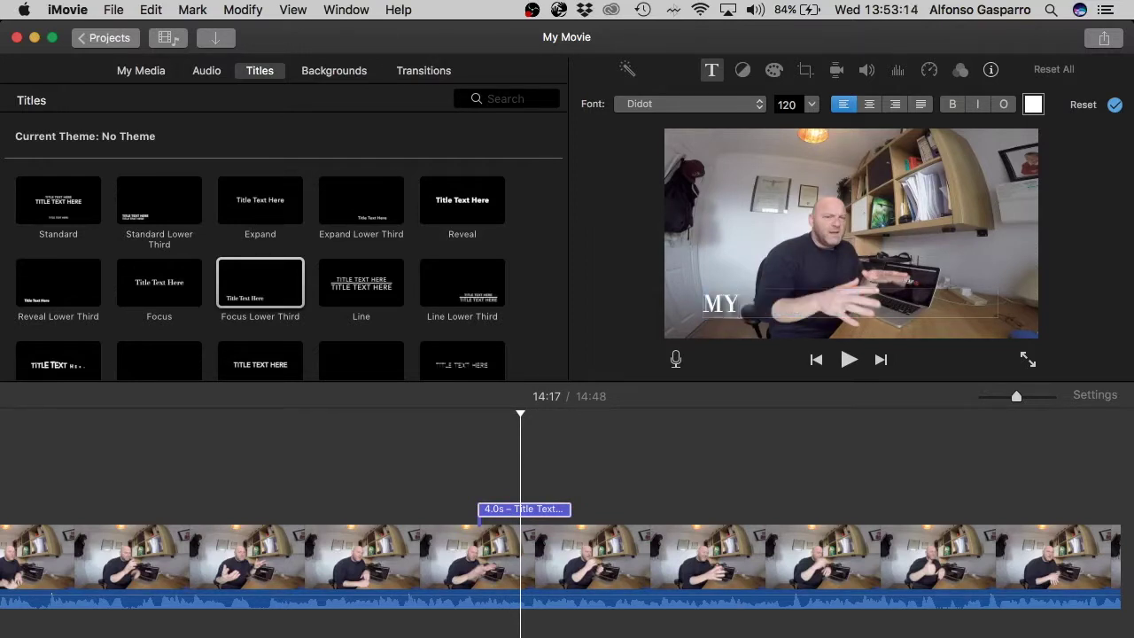
pyautogui.write(' OFFICE')
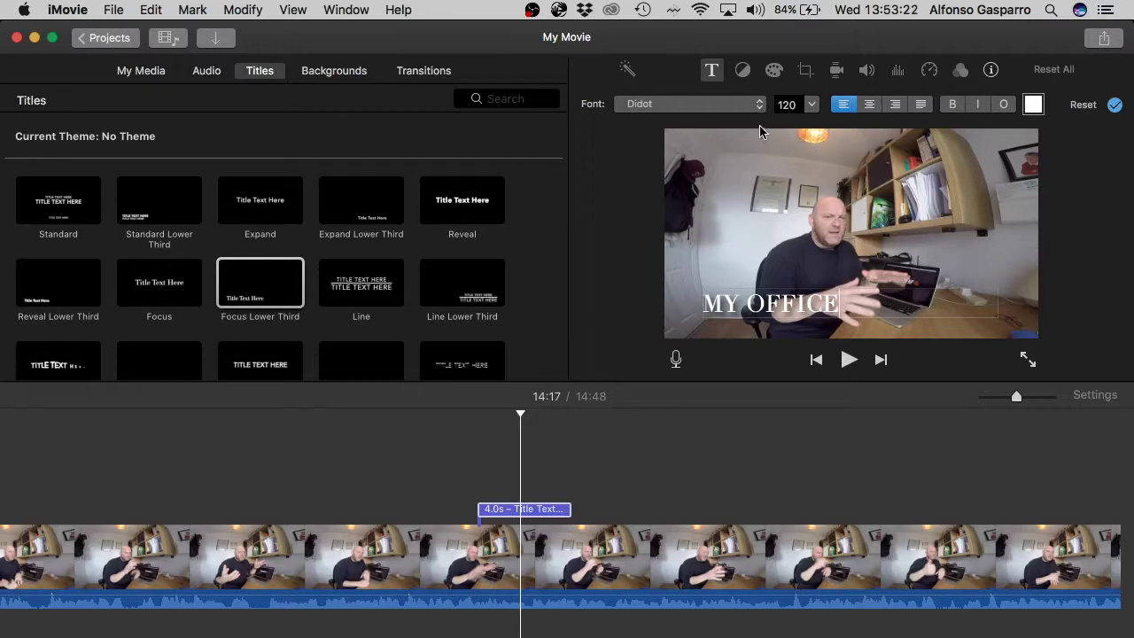
pyautogui.press('super+a')
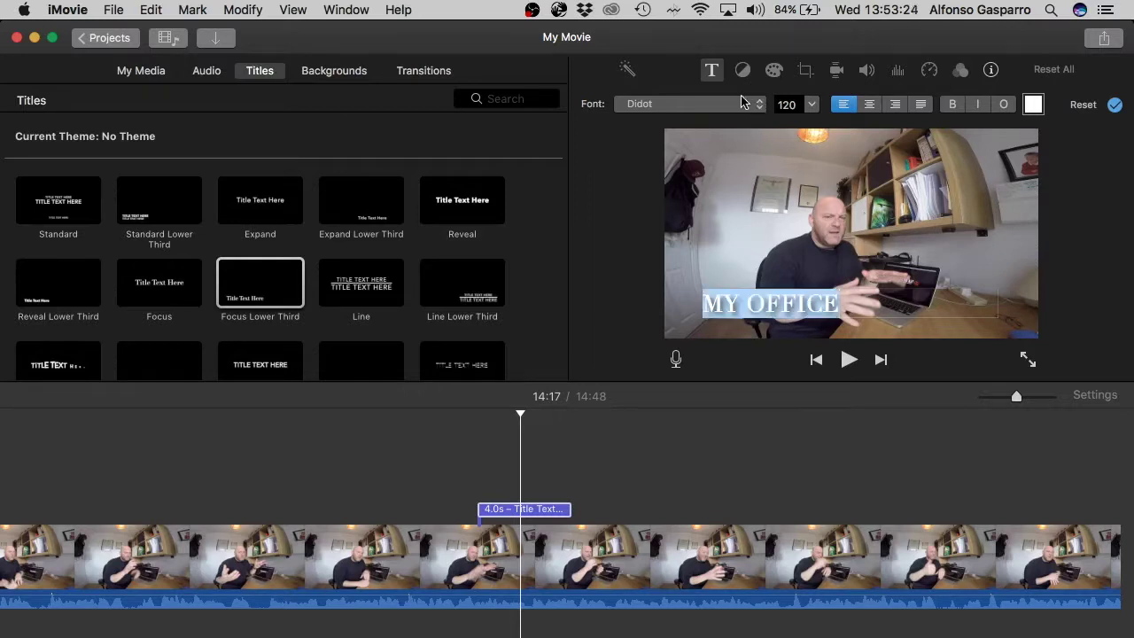
pyautogui.click(744, 103)
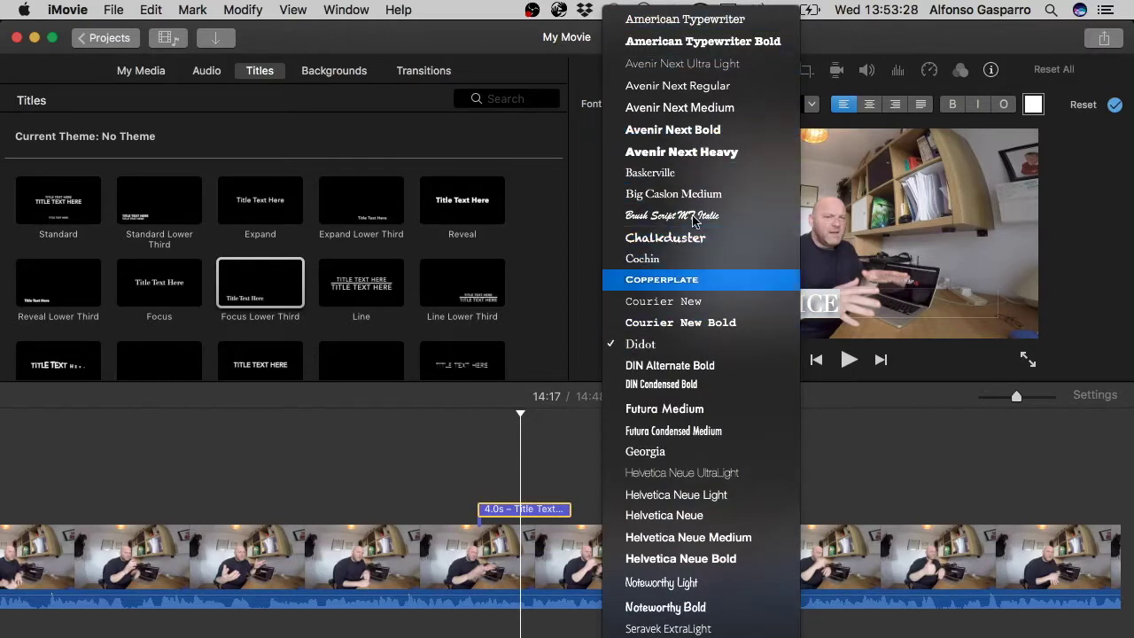
# Step: Set the MY OFFICE title to Futura Medium, red, centred and bold, then finish editing
pyautogui.click(708, 412)
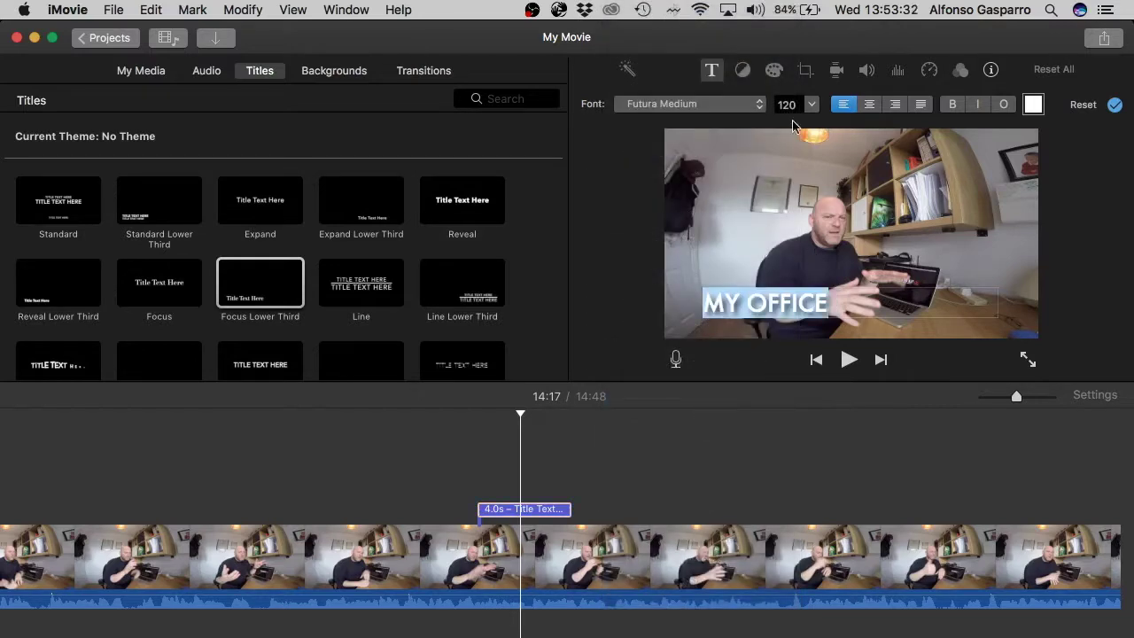
pyautogui.click(1033, 105)
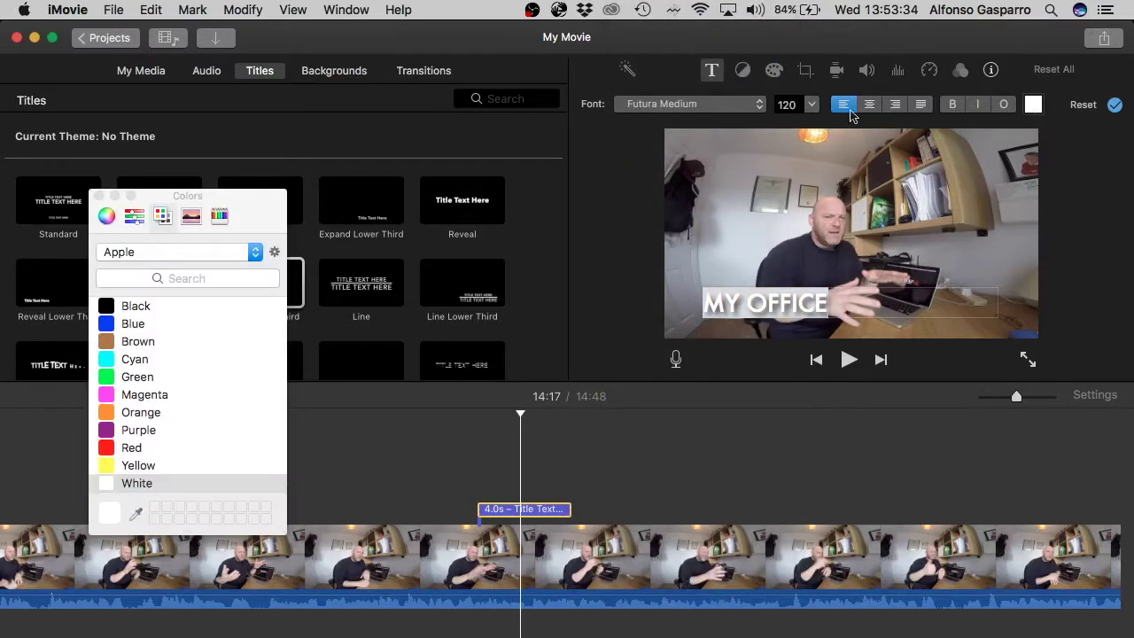
pyautogui.click(106, 447)
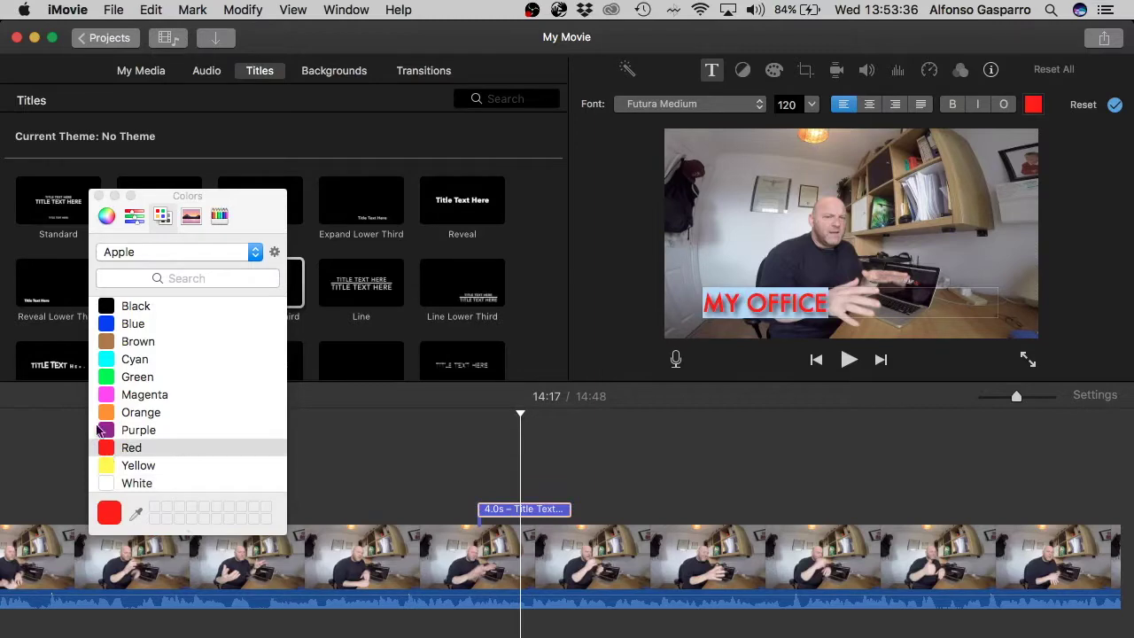
pyautogui.click(98, 195)
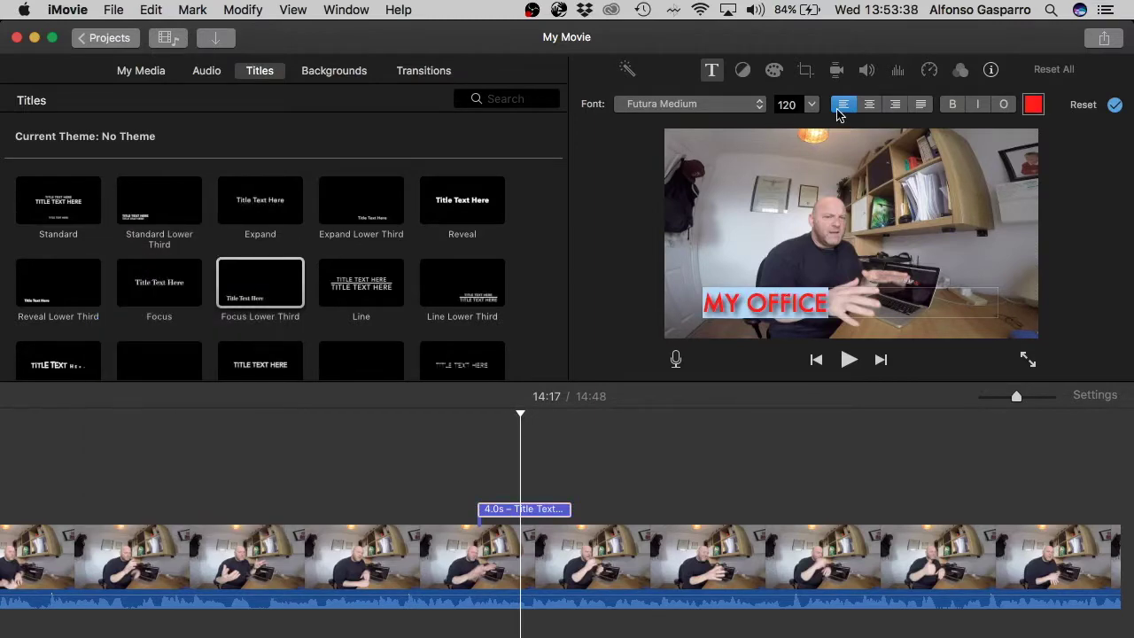
pyautogui.click(871, 105)
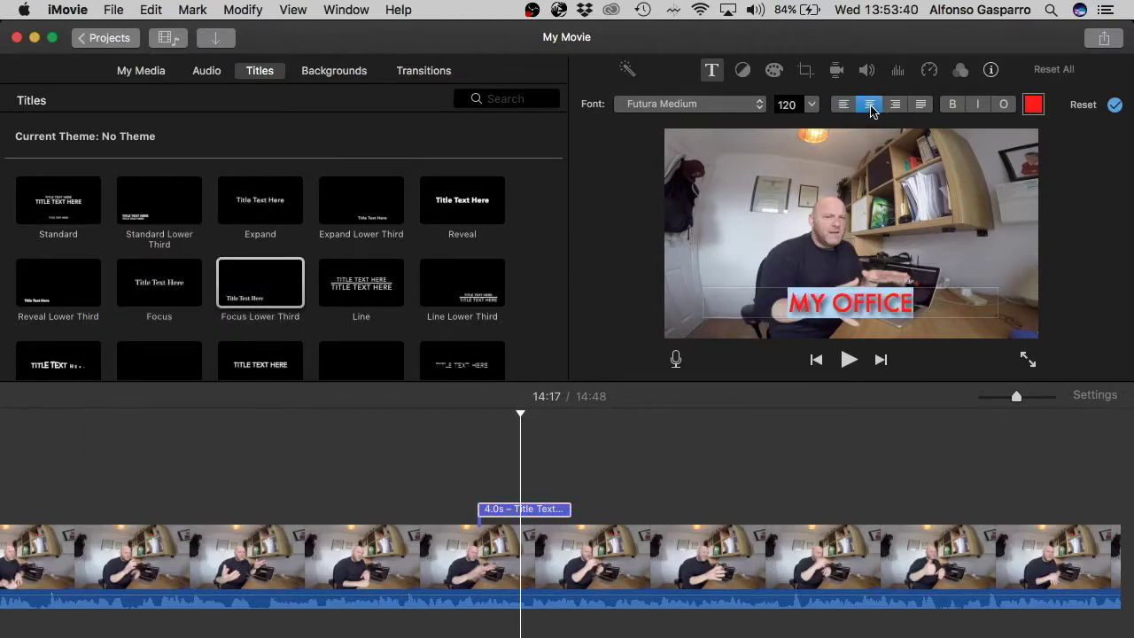
pyautogui.click(954, 105)
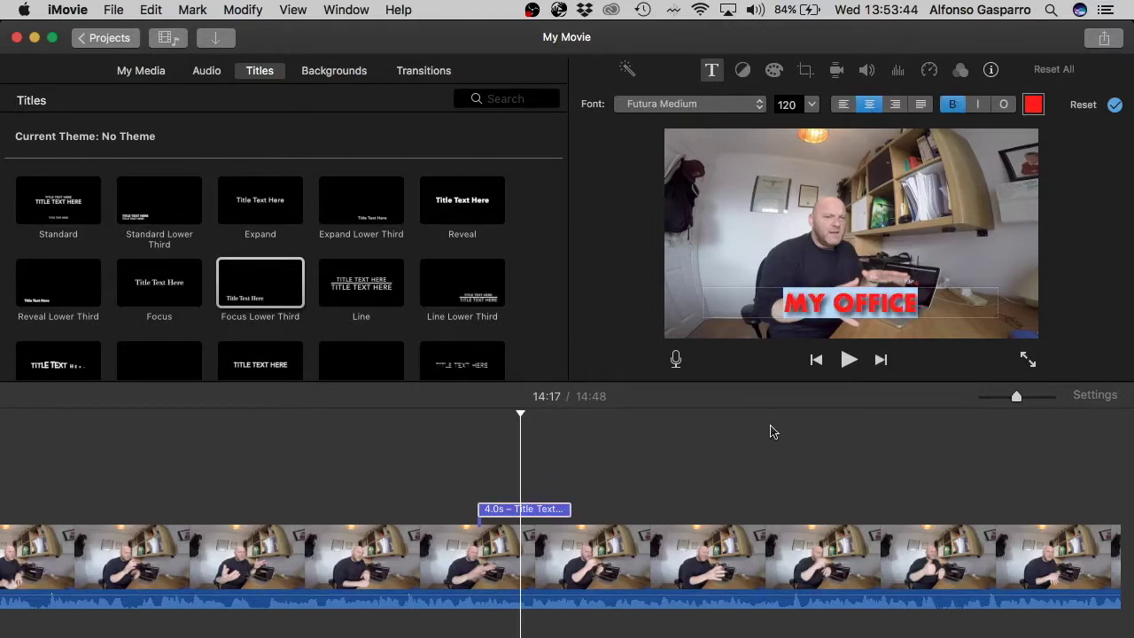
pyautogui.click(808, 255)
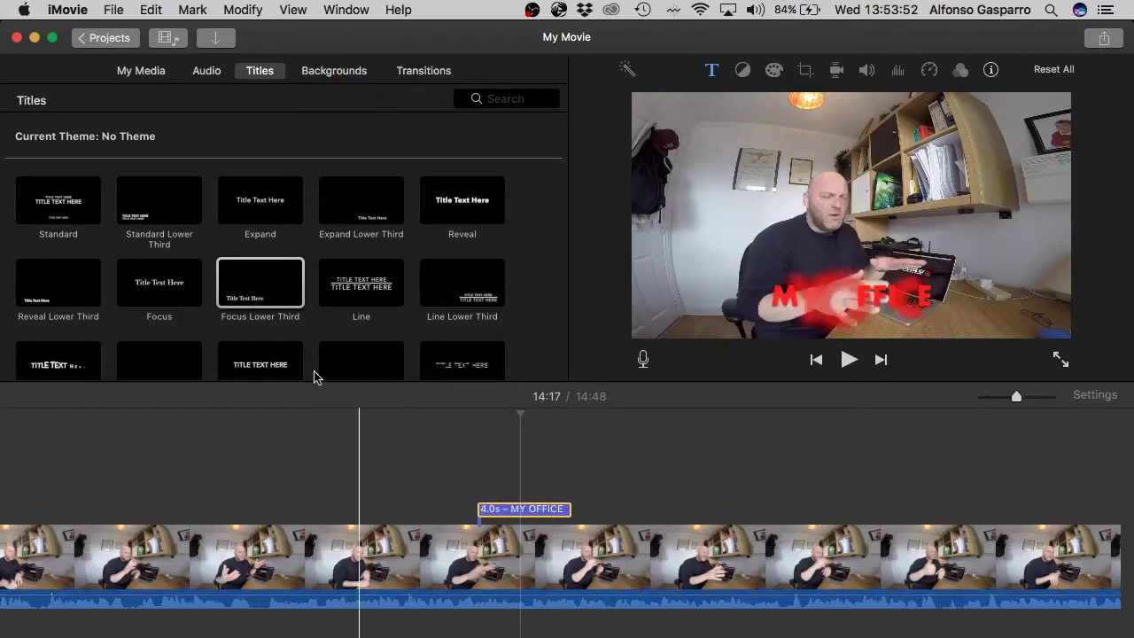
pyautogui.click(447, 488)
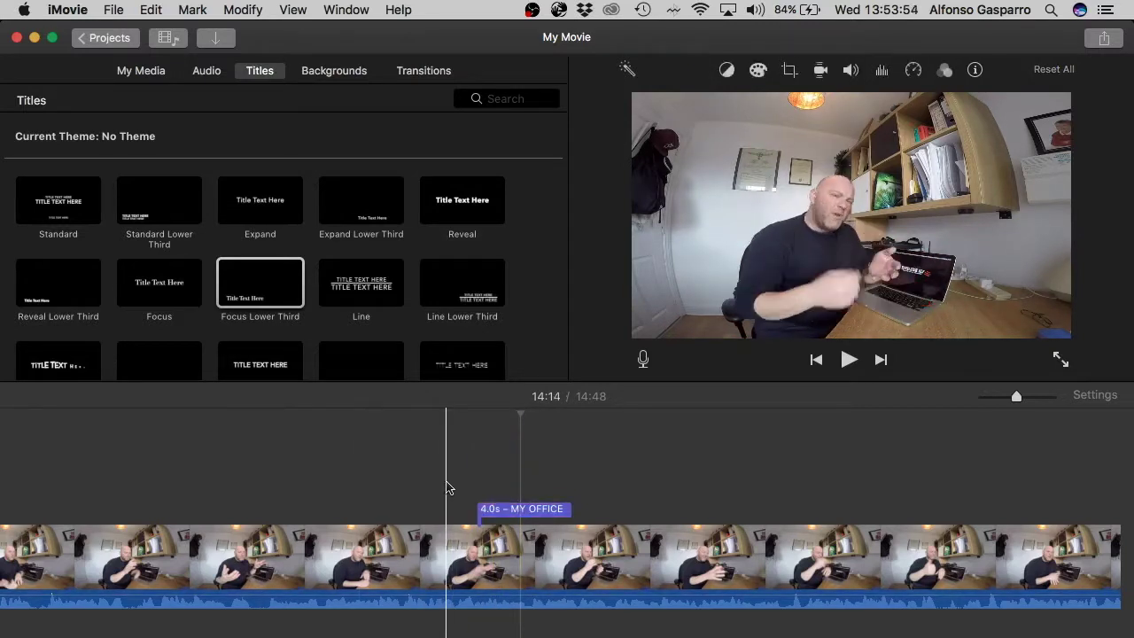
pyautogui.press('space')
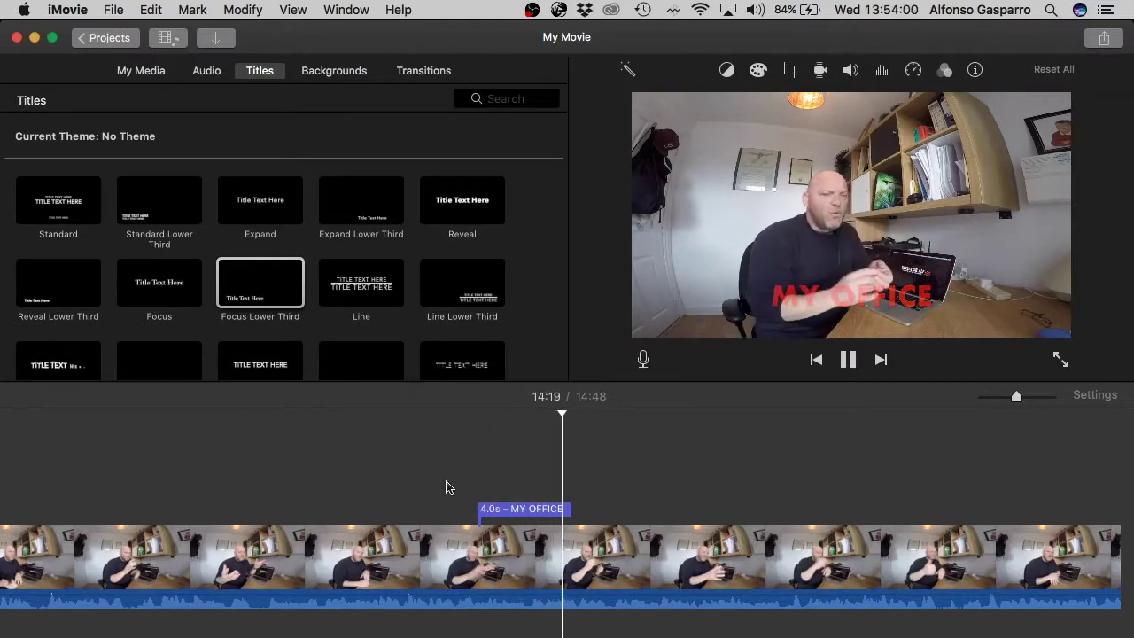
pyautogui.click(520, 510)
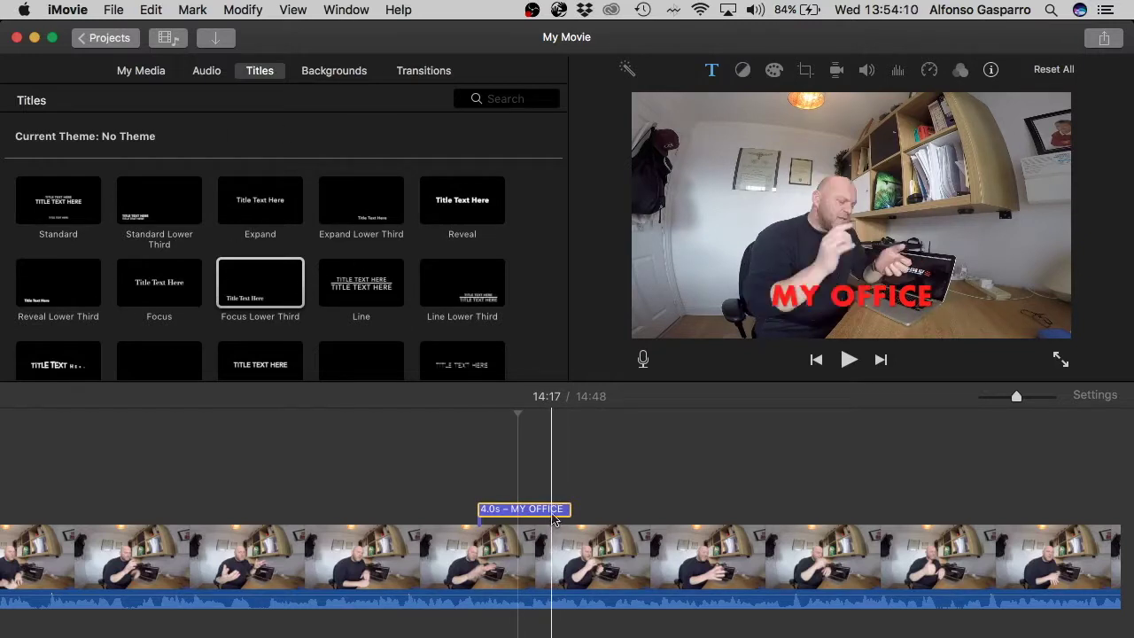
pyautogui.press('Delete')
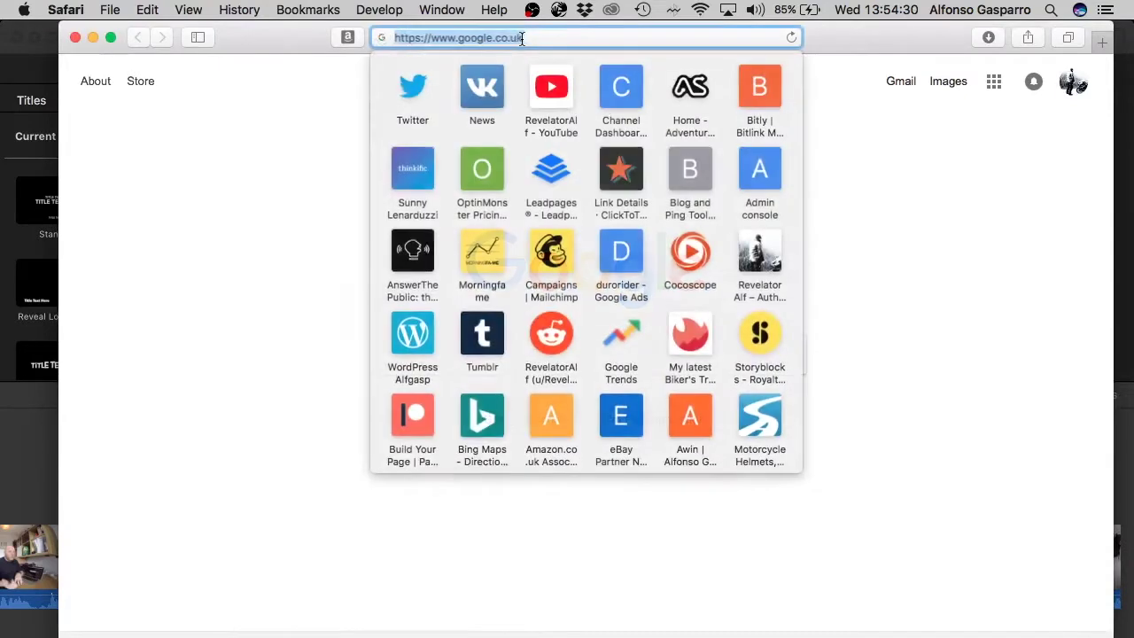
# Step: Open Canva's home page from the Safari Favorites grid
pyautogui.scroll(-5, 434, 354)
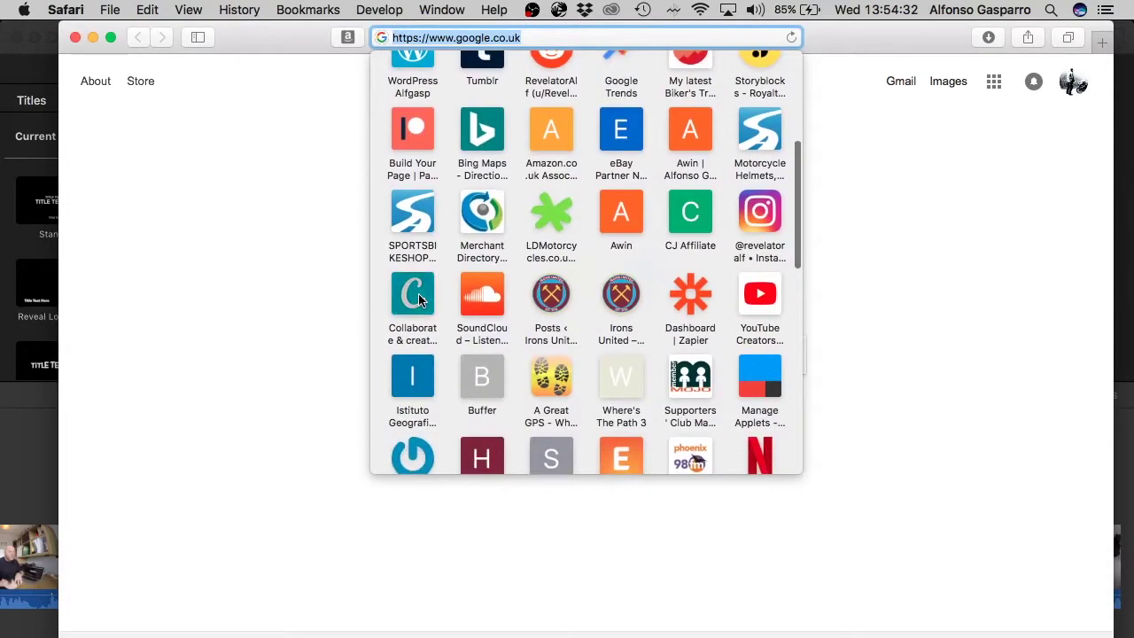
pyautogui.click(417, 299)
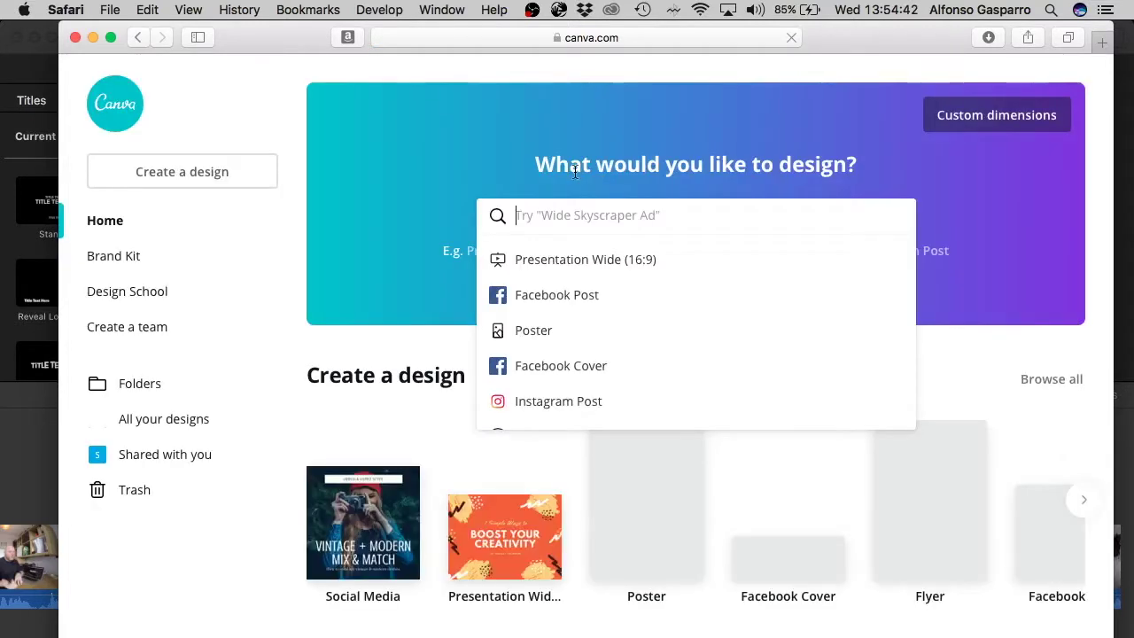
# Step: Scroll through Canva's home page and Your Designs, then search design types for 'youtube'
pyautogui.click(305, 345)
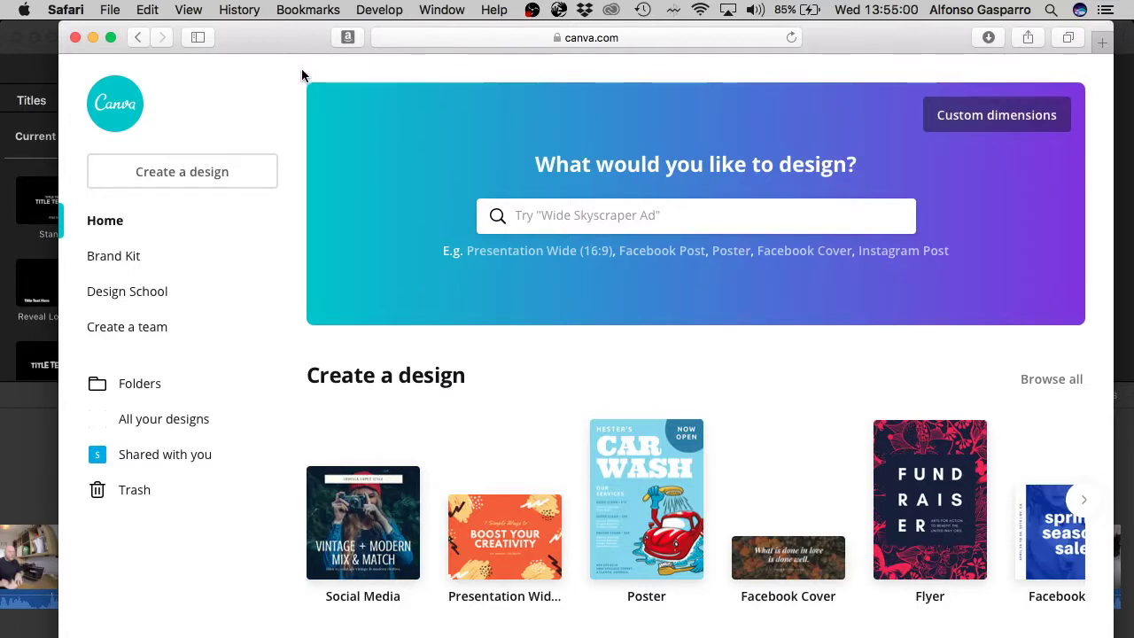
pyautogui.scroll(-5, 295, 373)
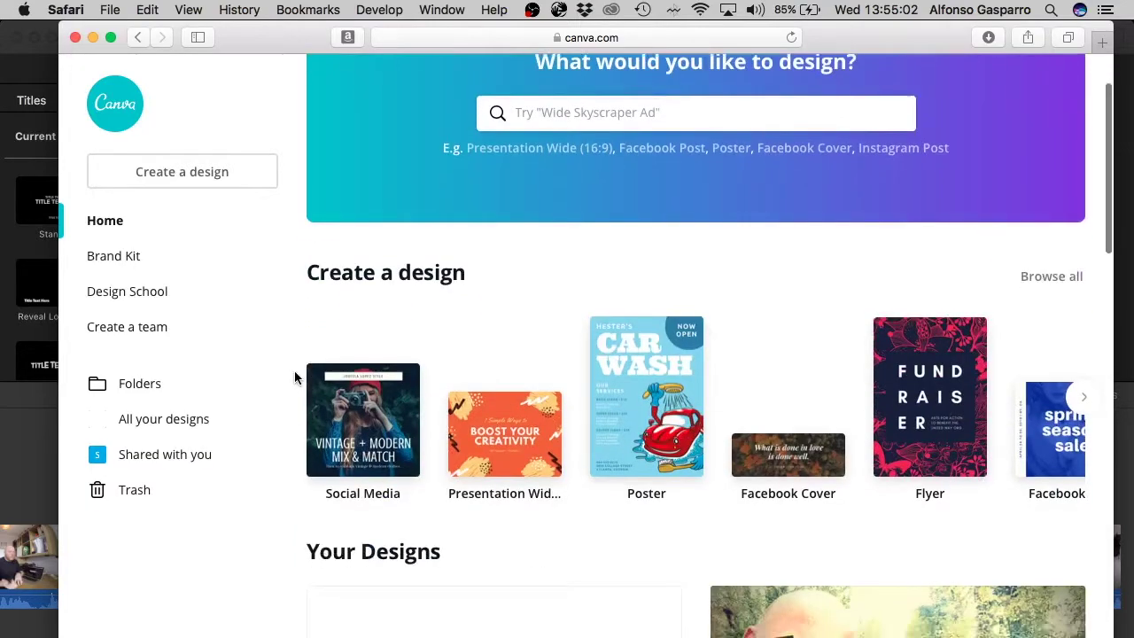
pyautogui.scroll(5, 294, 372)
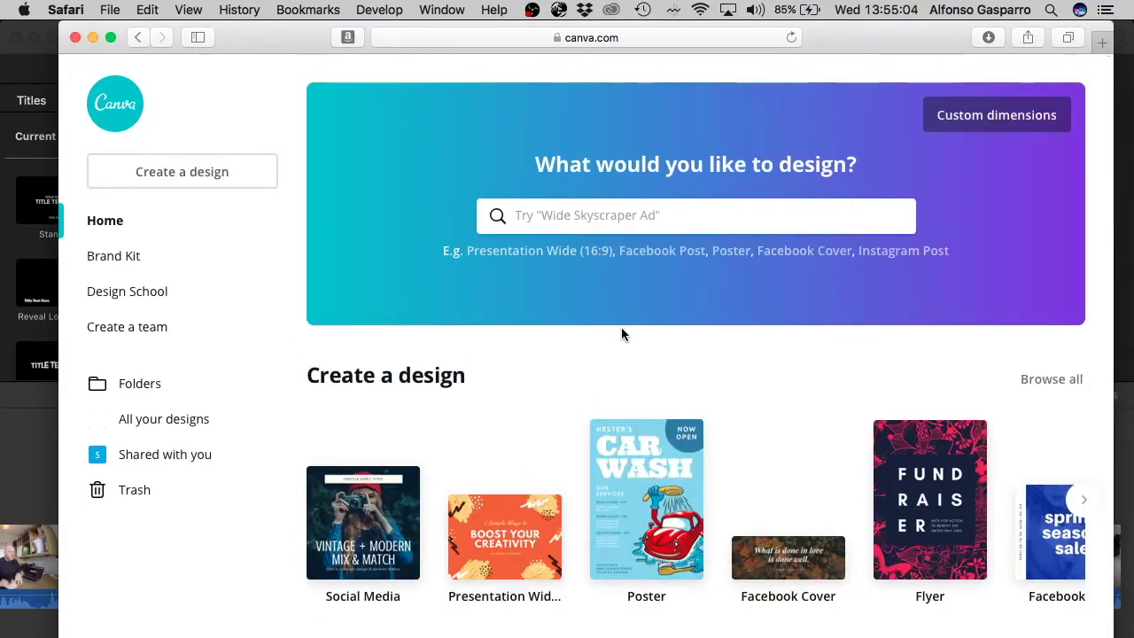
pyautogui.scroll(-10, 615, 353)
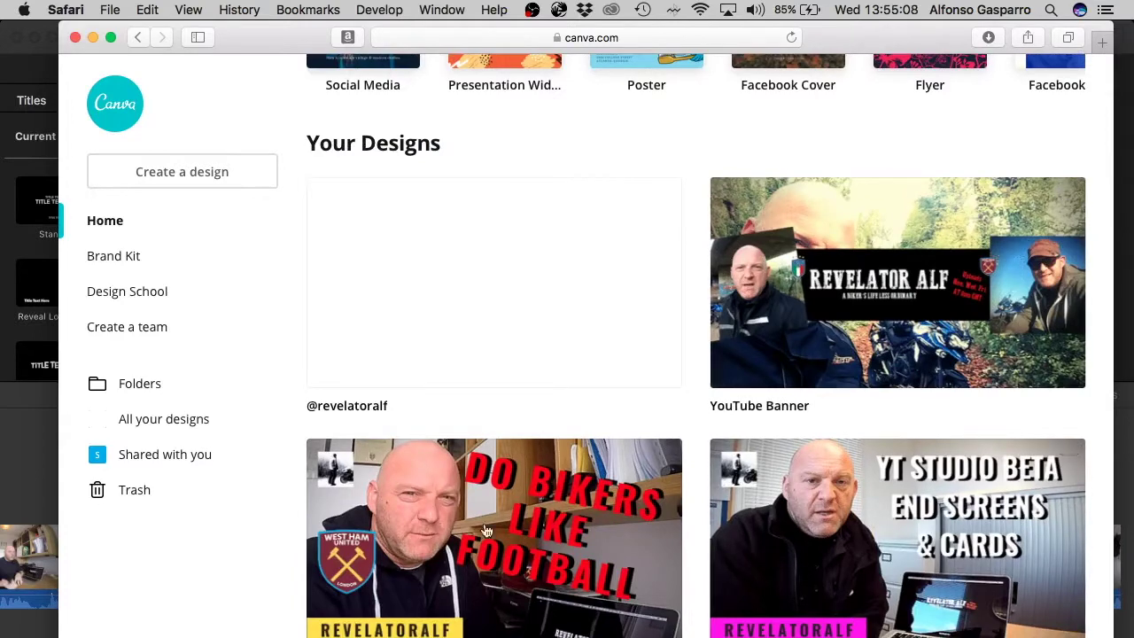
pyautogui.scroll(10, 696, 250)
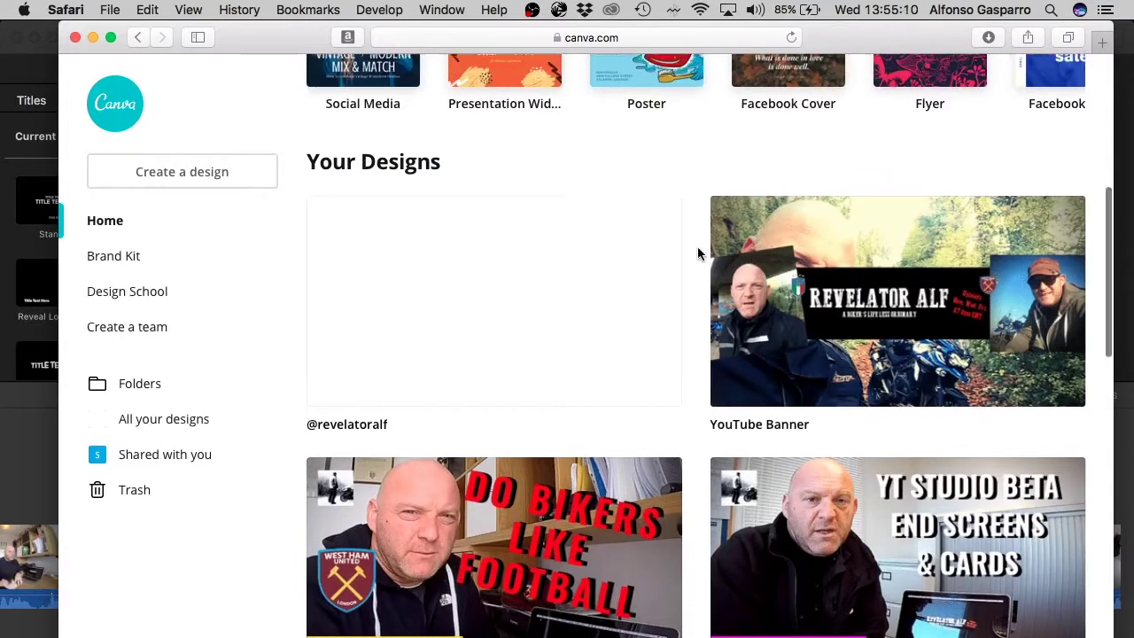
pyautogui.scroll(-5, 662, 372)
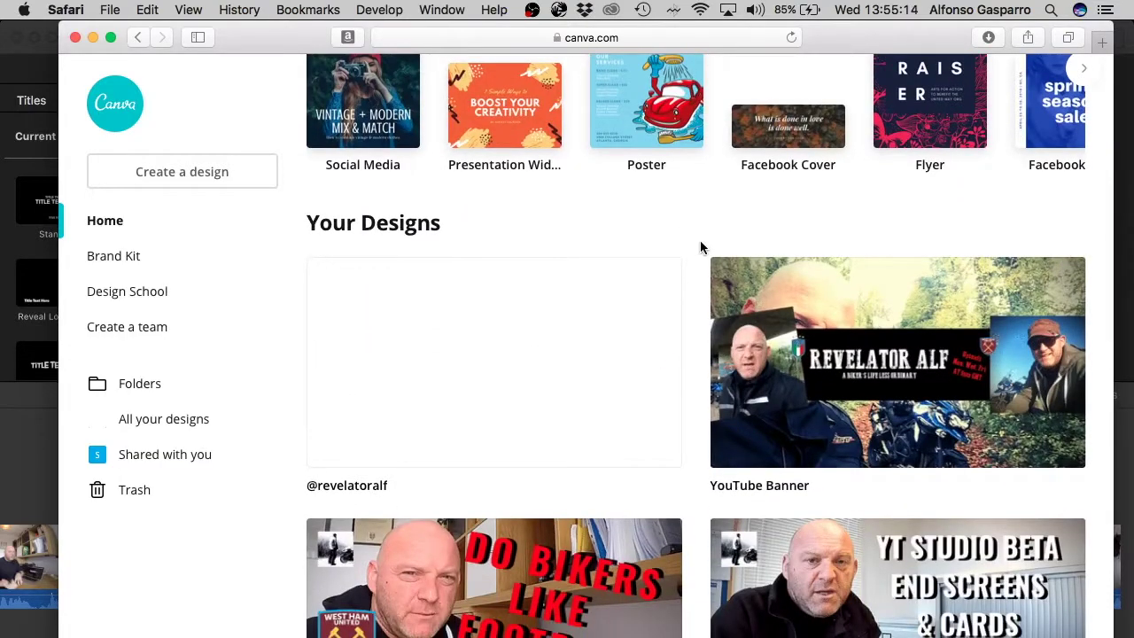
pyautogui.scroll(-5, 700, 241)
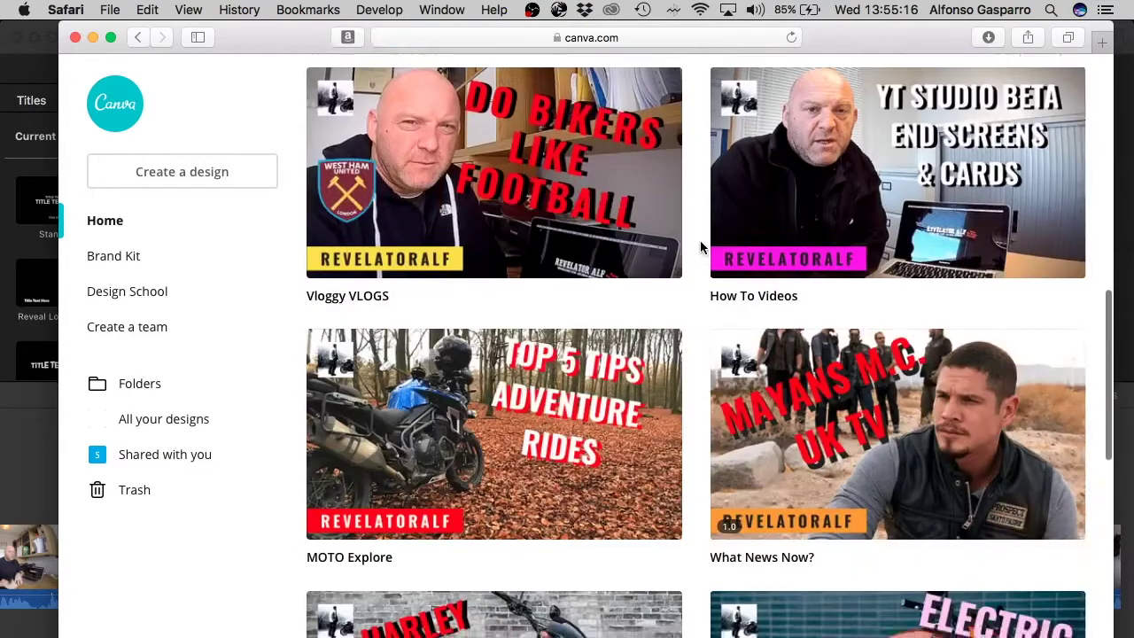
pyautogui.scroll(10, 700, 240)
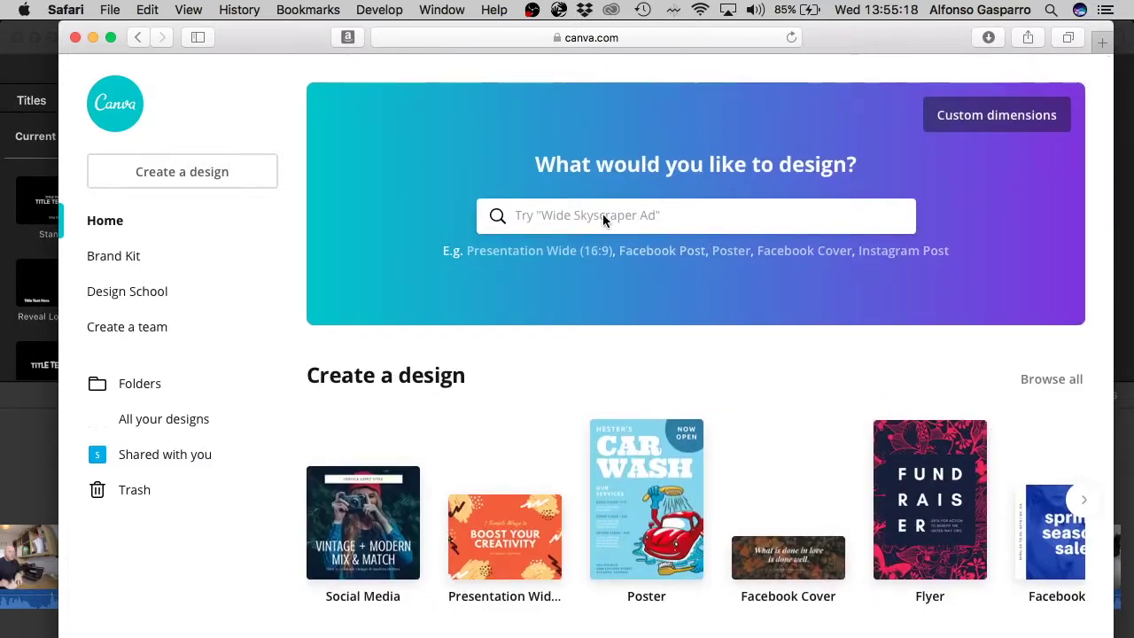
pyautogui.click(603, 217)
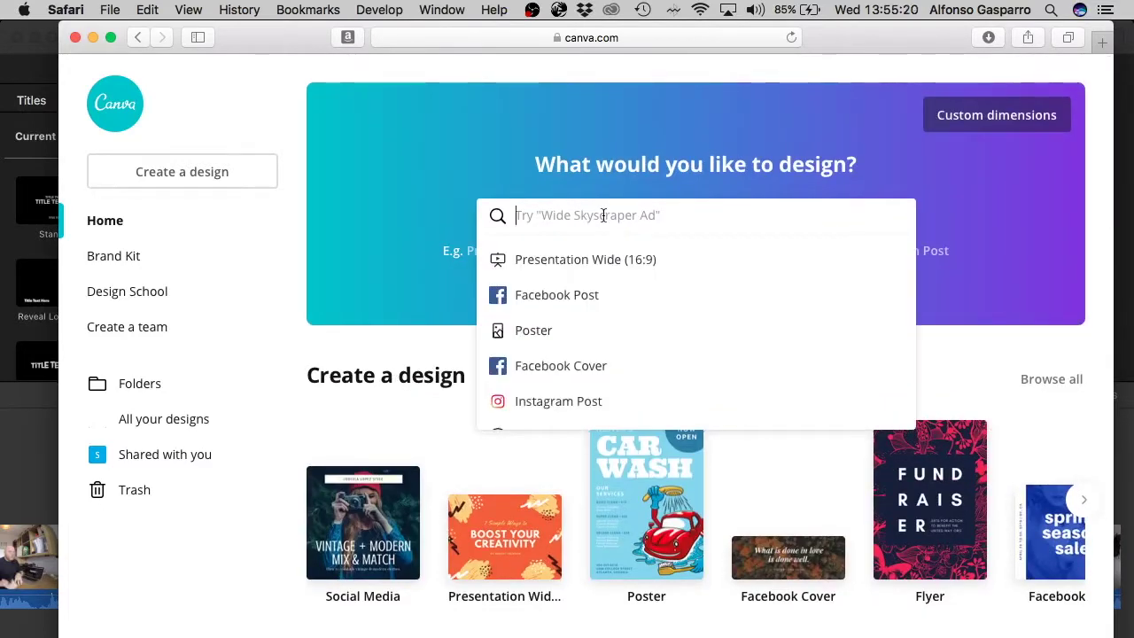
pyautogui.write('youtube')
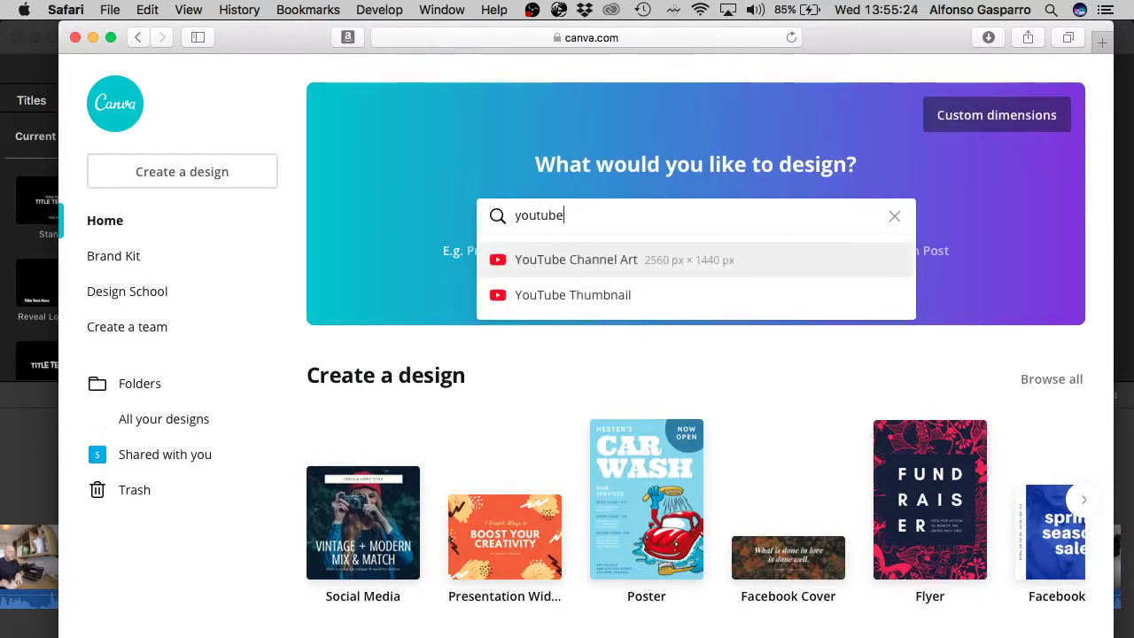
# Step: Try the YouTube Thumbnail suggestion, then search 'video 16' and pick Presentation Wide (16:9)
pyautogui.press('Down')
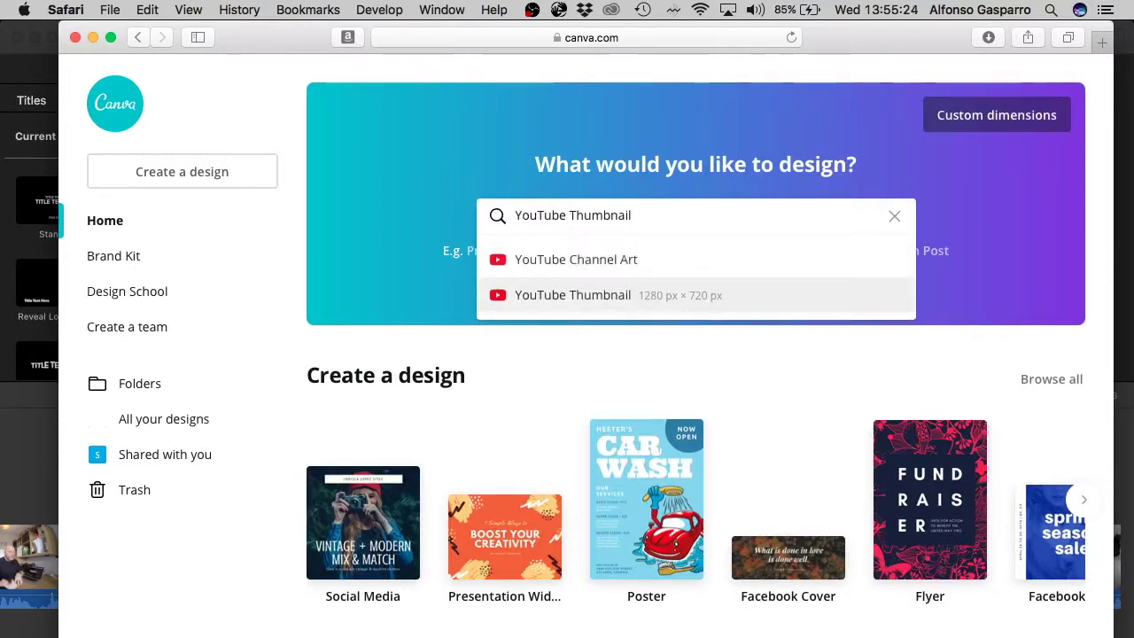
pyautogui.press('Up')
pyautogui.press('Down')
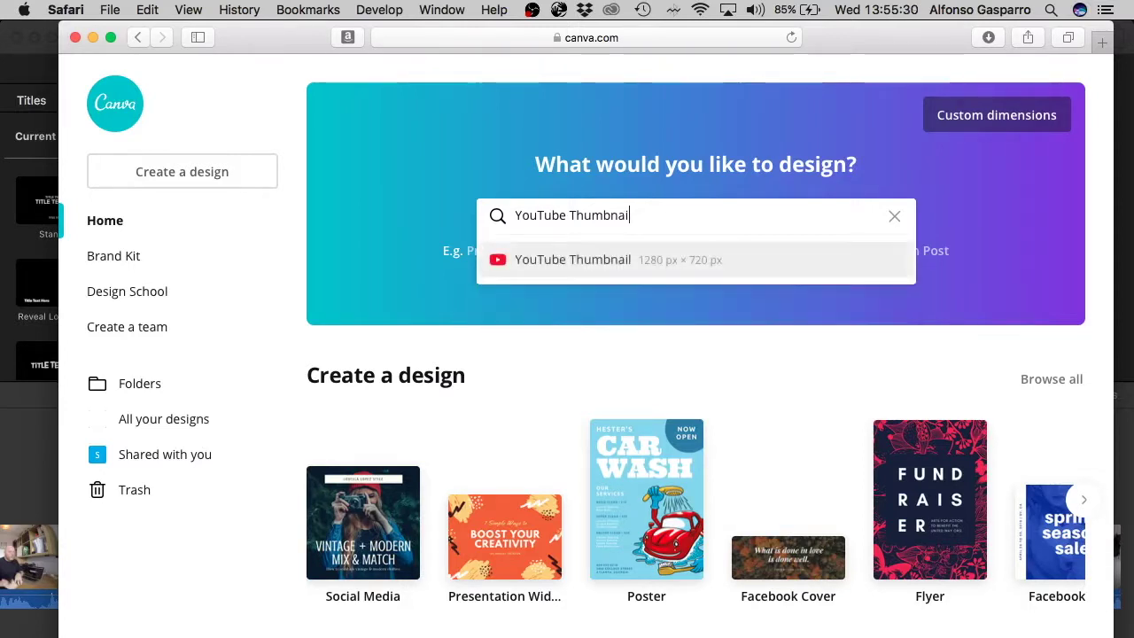
pyautogui.press('BackSpace')
pyautogui.press('BackSpace')
pyautogui.press('BackSpace')
pyautogui.press('BackSpace')
pyautogui.press('BackSpace')
pyautogui.press('BackSpace')
pyautogui.press('BackSpace')
pyautogui.press('BackSpace')
pyautogui.press('BackSpace')
pyautogui.press('BackSpace')
pyautogui.press('BackSpace')
pyautogui.press('BackSpace')
pyautogui.press('BackSpace')
pyautogui.press('BackSpace')
pyautogui.press('BackSpace')
pyautogui.press('BackSpace')
pyautogui.press('BackSpace')
pyautogui.write('vid3e')
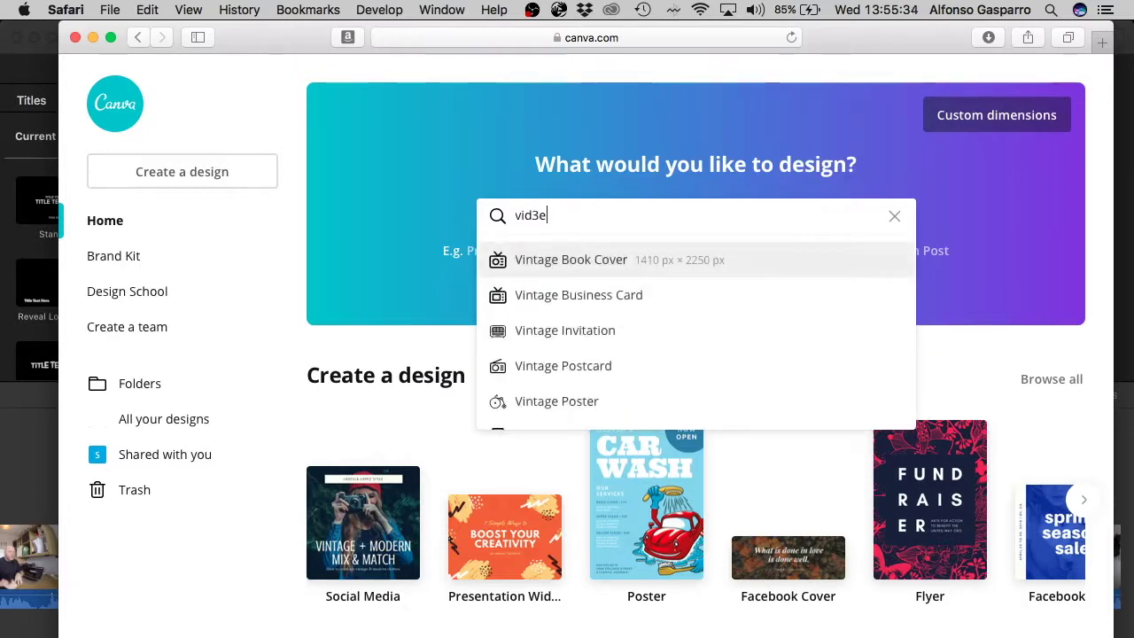
pyautogui.press('BackSpace')
pyautogui.press('BackSpace')
pyautogui.write('eo')
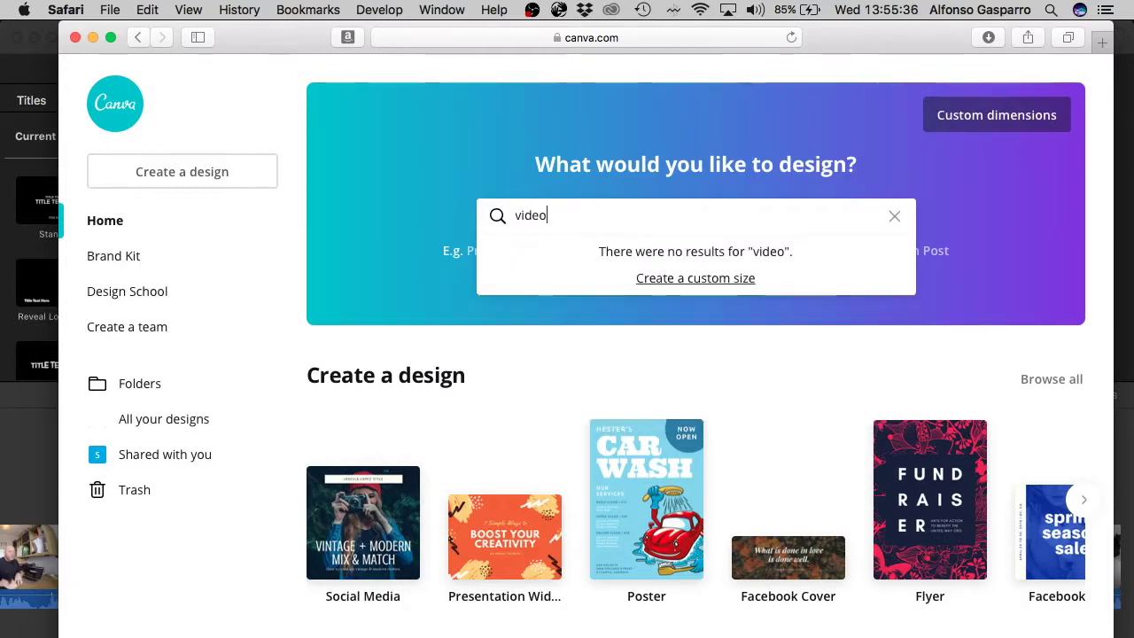
pyautogui.write(' 16')
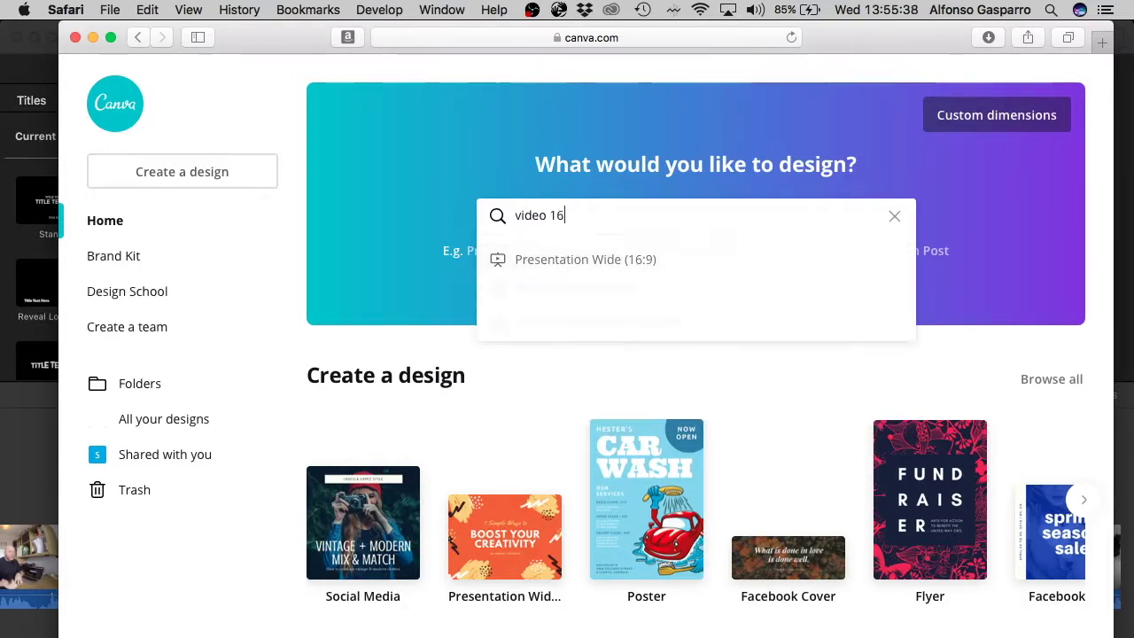
pyautogui.press('Down')
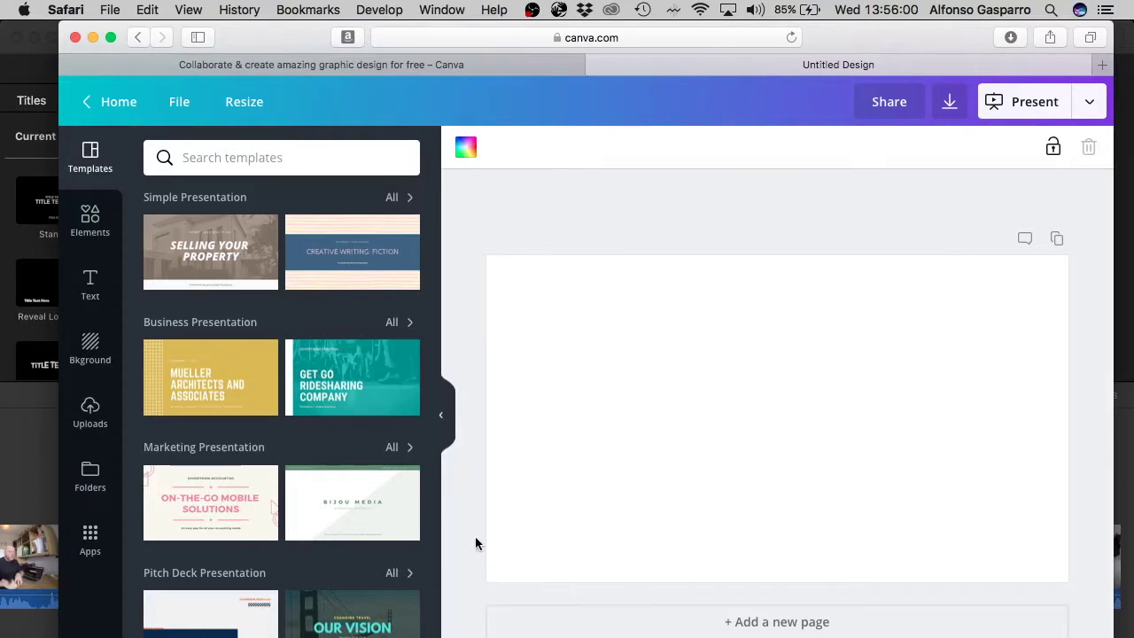
# Step: Add a heading text box and make its placeholder text bold Oswald
pyautogui.click(87, 281)
pyautogui.click(277, 224)
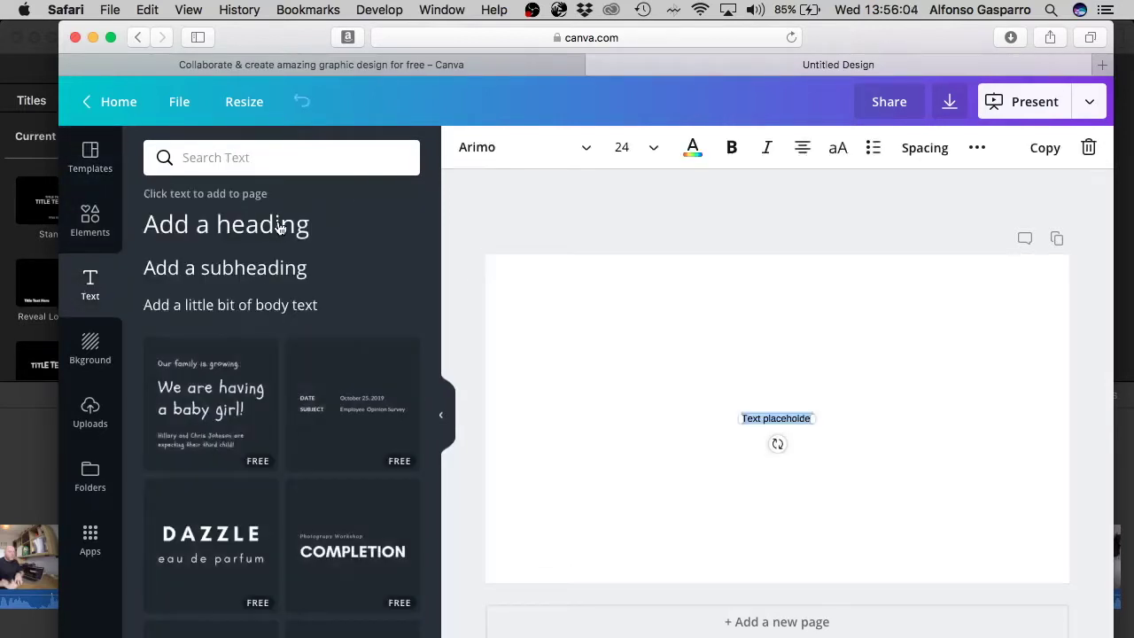
pyautogui.tripleClick(763, 422)
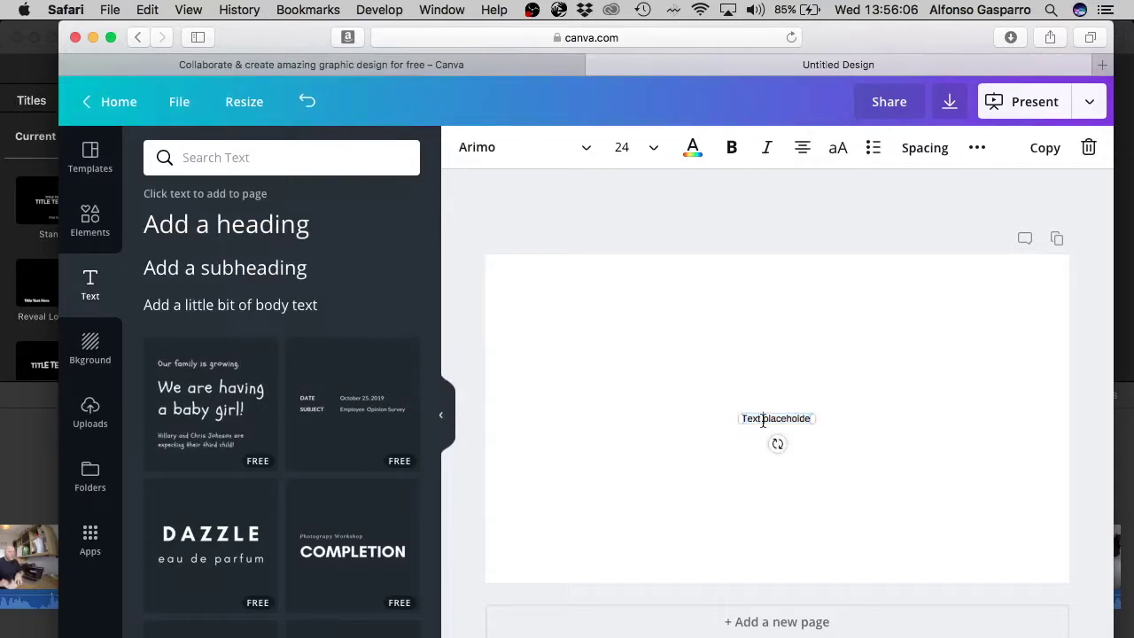
pyautogui.click(732, 147)
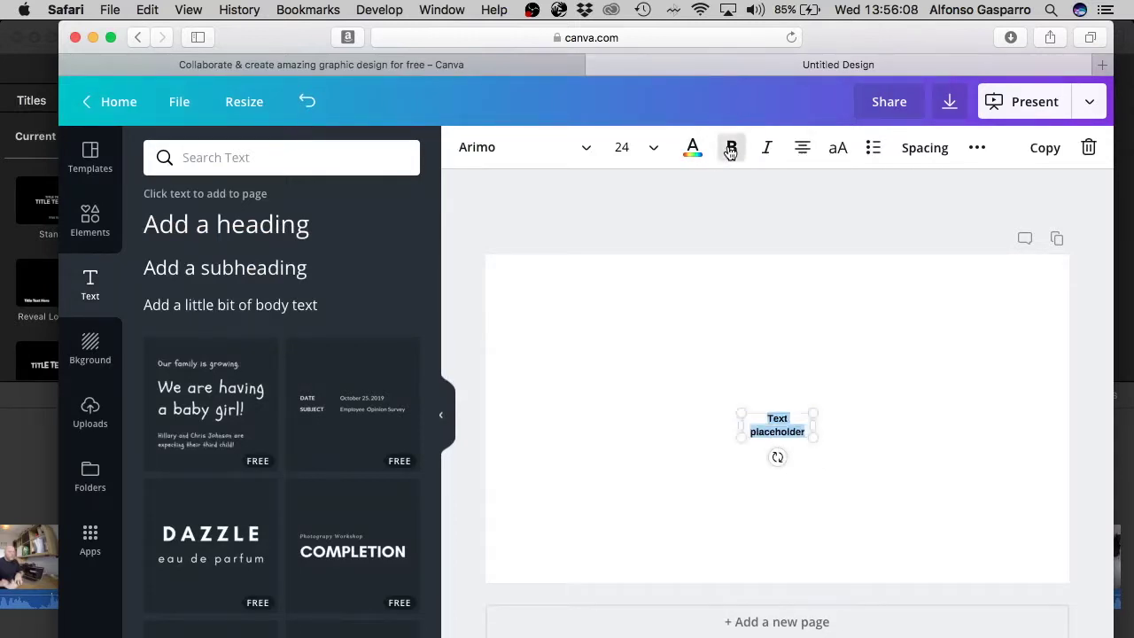
pyautogui.click(506, 147)
pyautogui.write('Oswal')
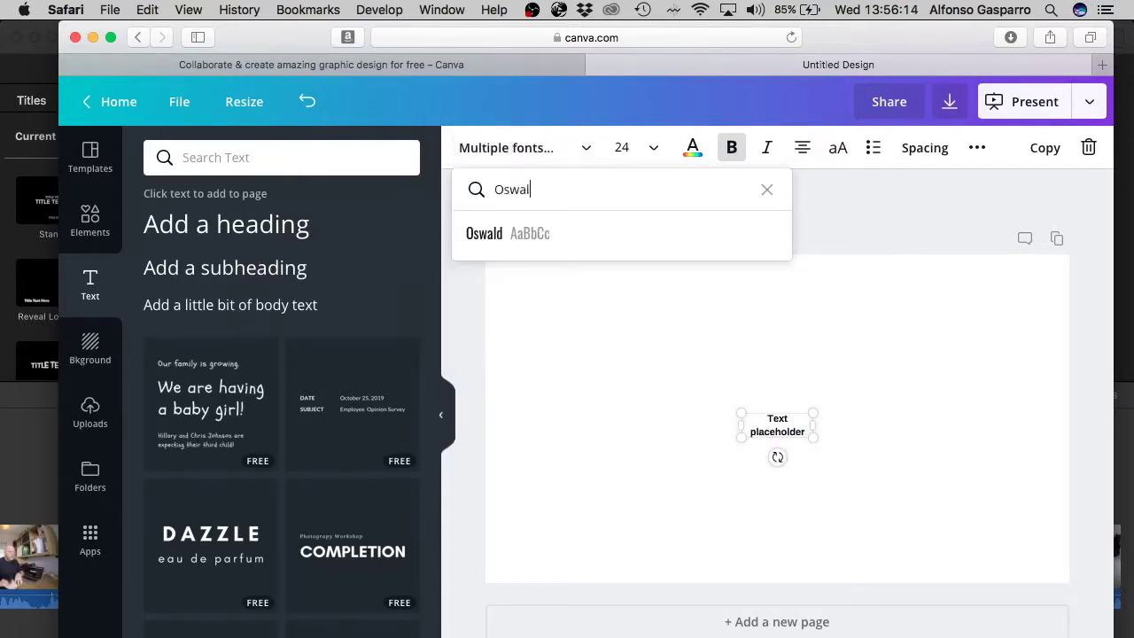
pyautogui.press('Return')
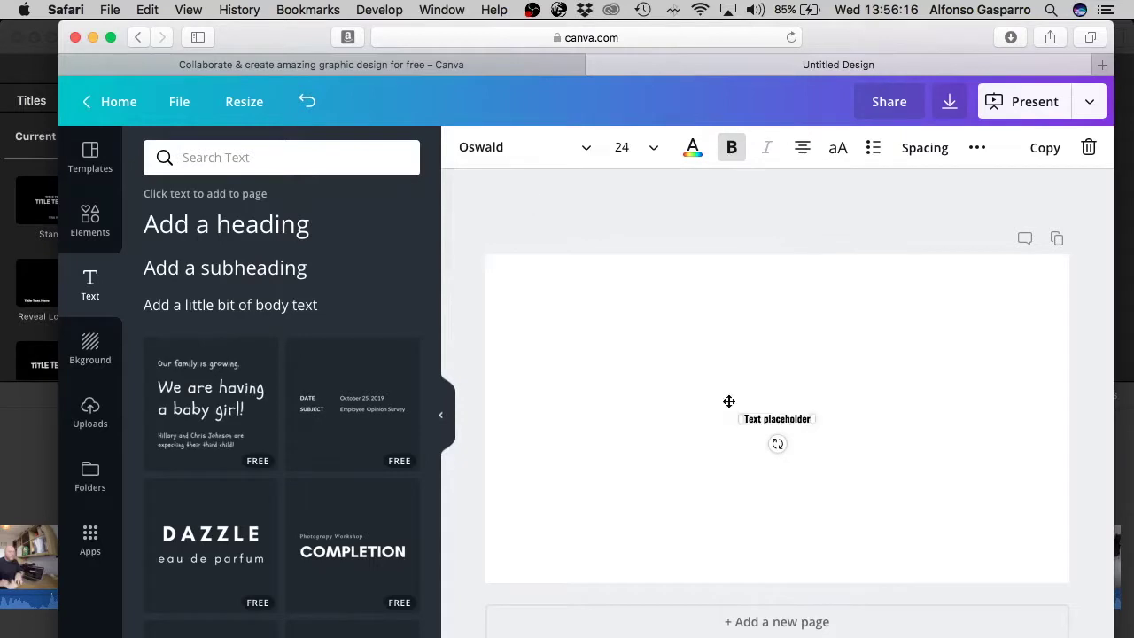
# Step: Widen the text box to the left and set its text size to 88
pyautogui.moveTo(738, 419); pyautogui.dragTo(556, 419)
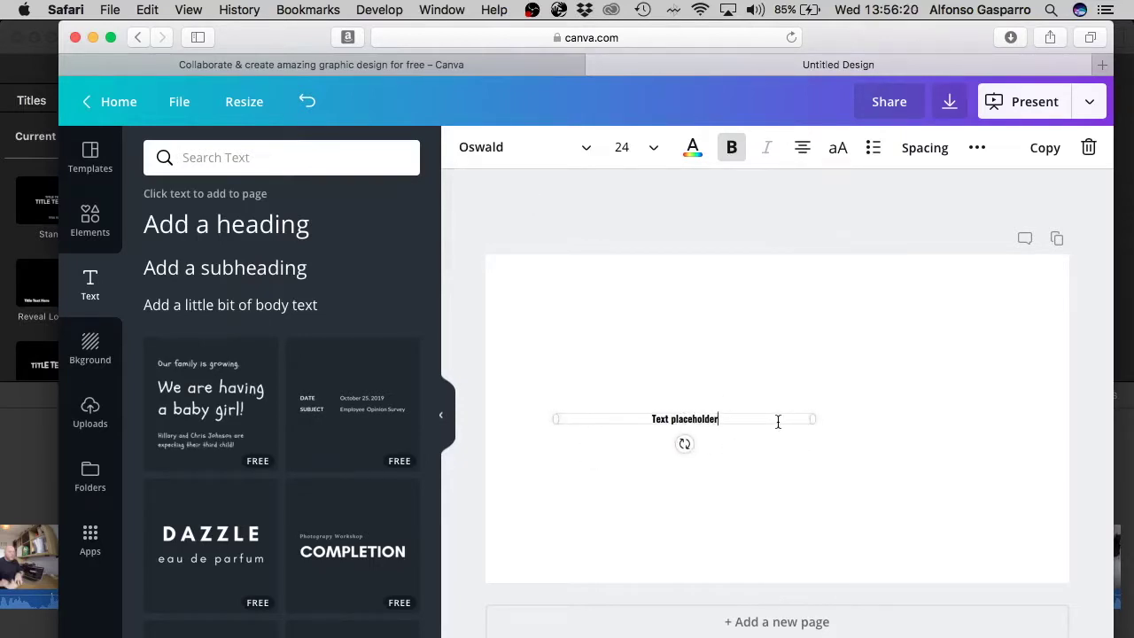
pyautogui.press('super+a')
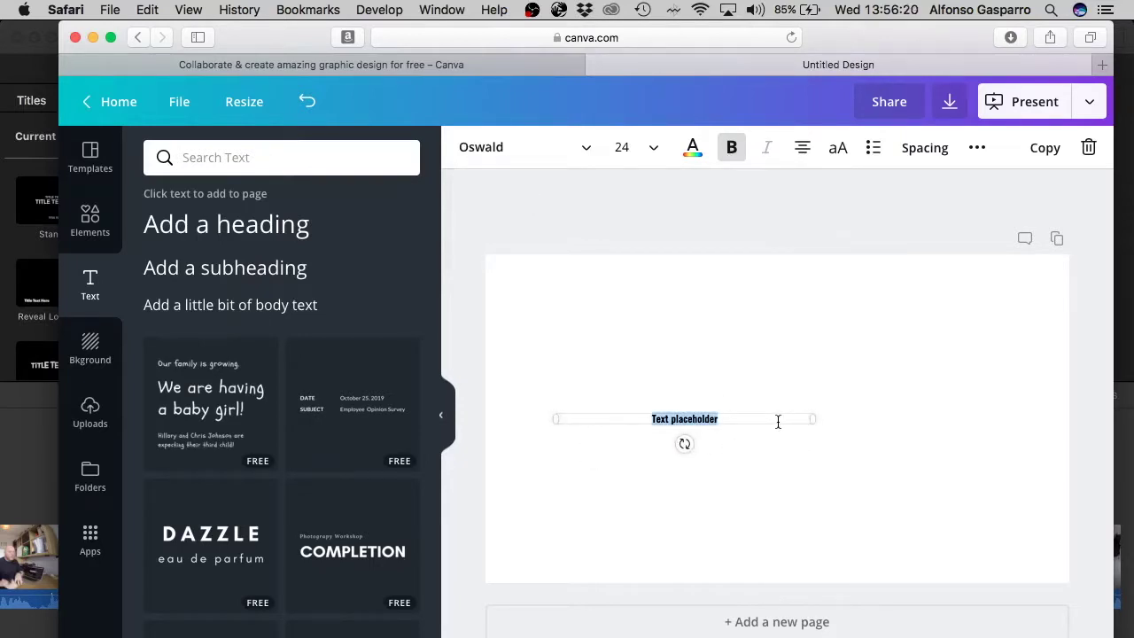
pyautogui.click(624, 148)
pyautogui.scroll(-3, 643, 478)
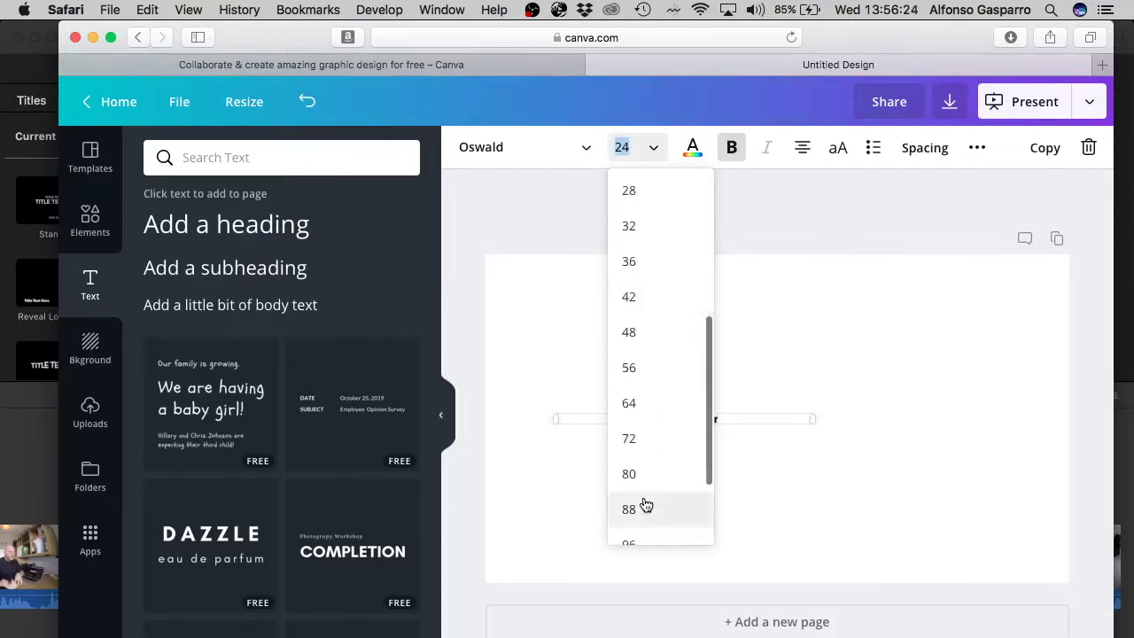
pyautogui.click(646, 505)
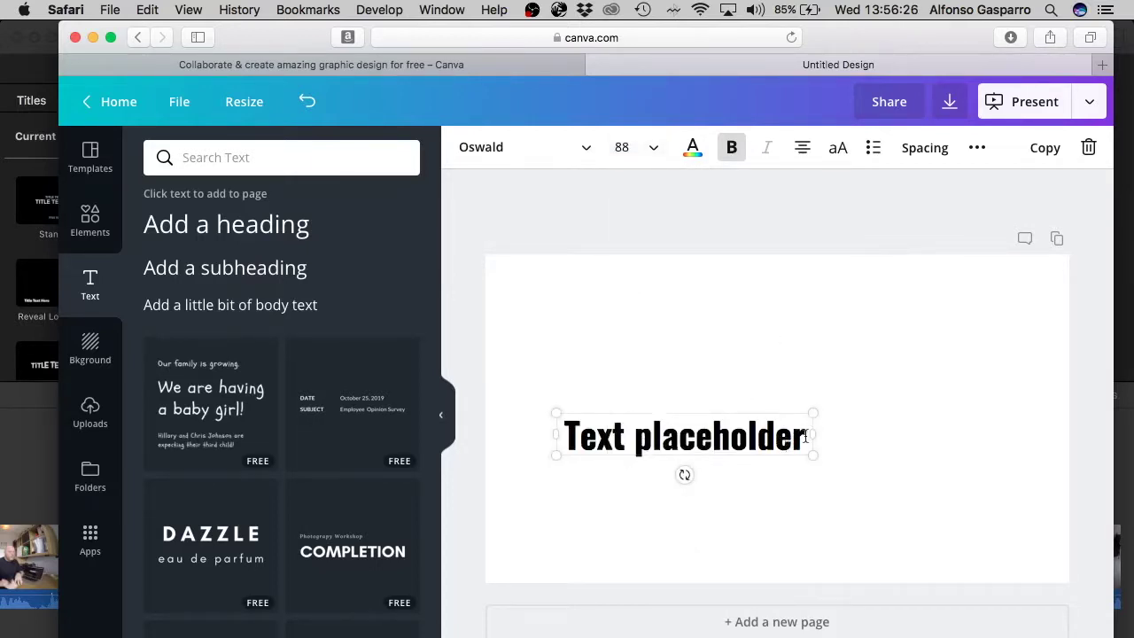
# Step: Stretch the text box to both page edges and set its font size to 170
pyautogui.moveTo(999, 433); pyautogui.dragTo(1069, 425)
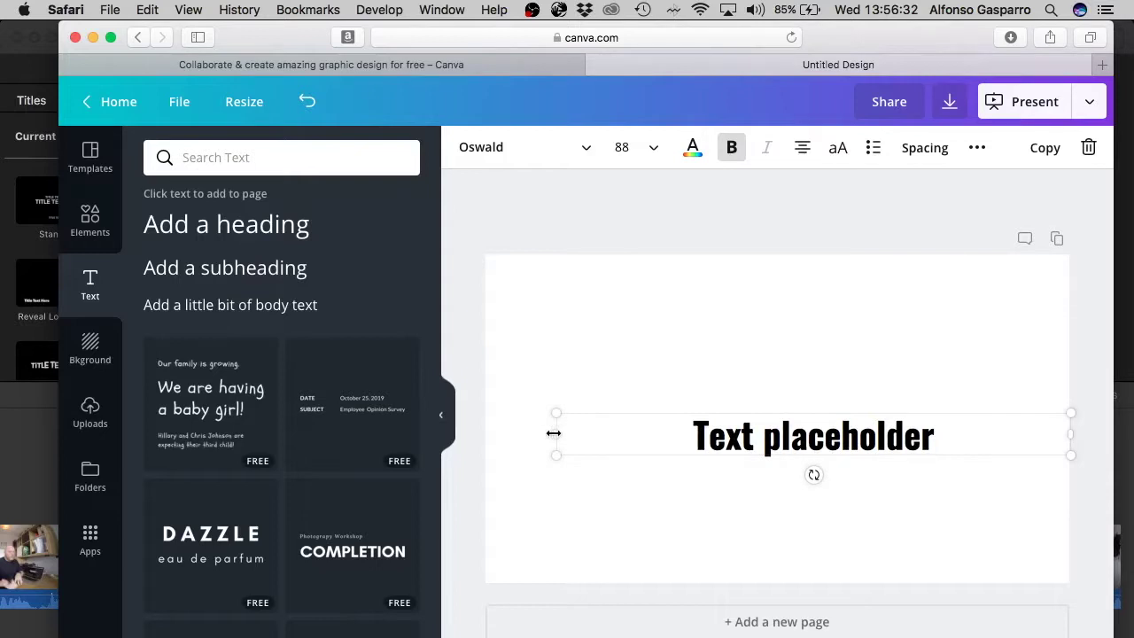
pyautogui.moveTo(554, 434); pyautogui.dragTo(484, 435)
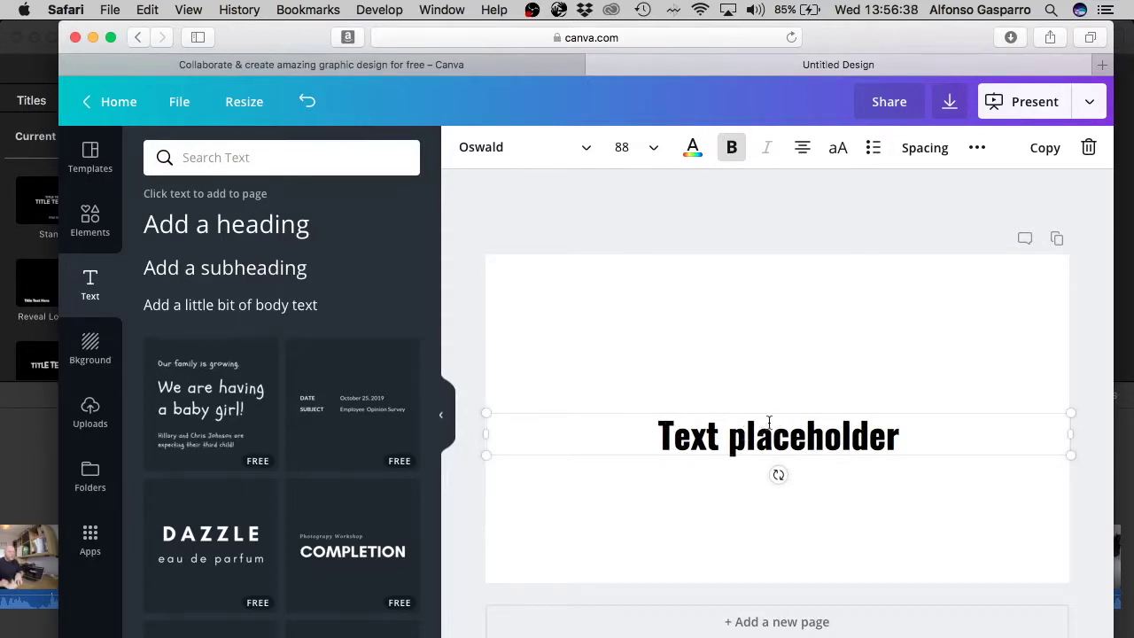
pyautogui.click(727, 431)
pyautogui.click(633, 148)
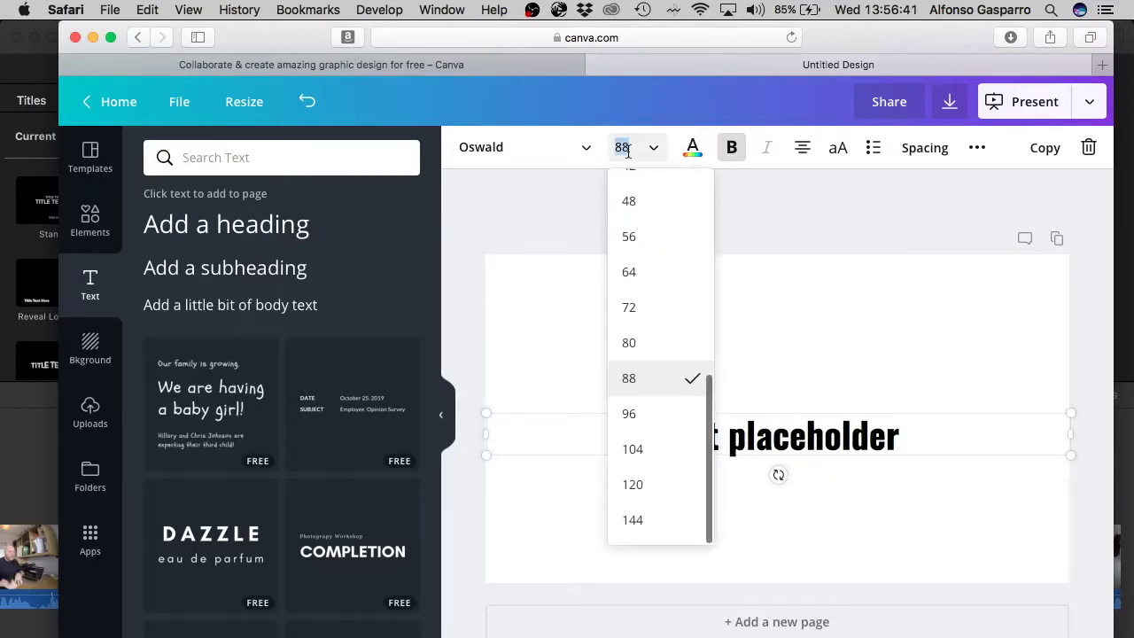
pyautogui.click(658, 518)
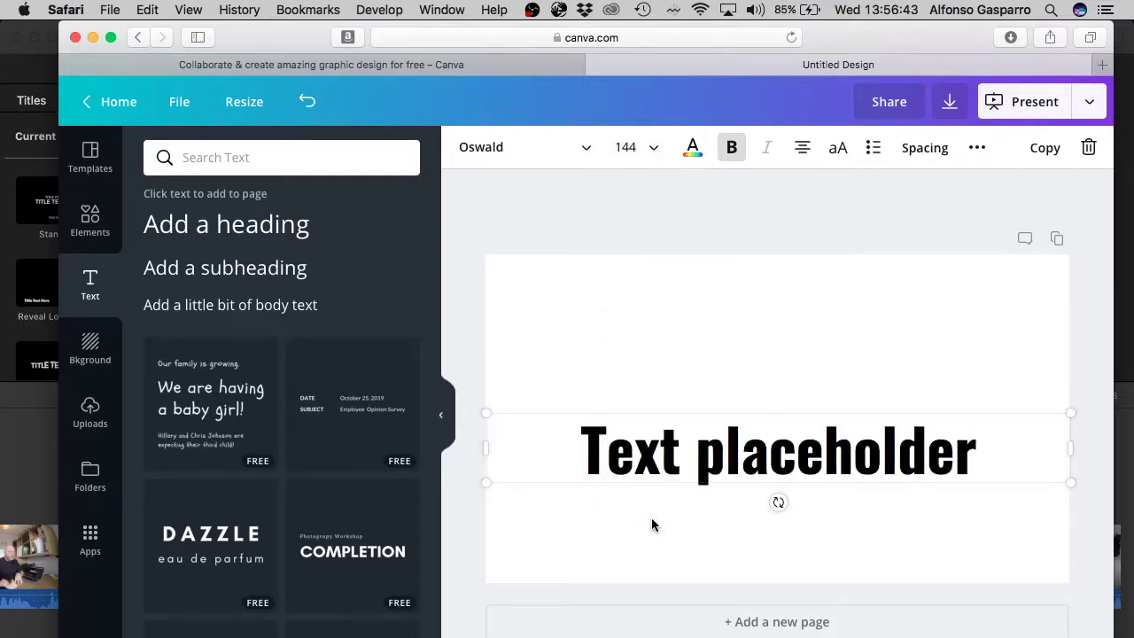
pyautogui.click(659, 152)
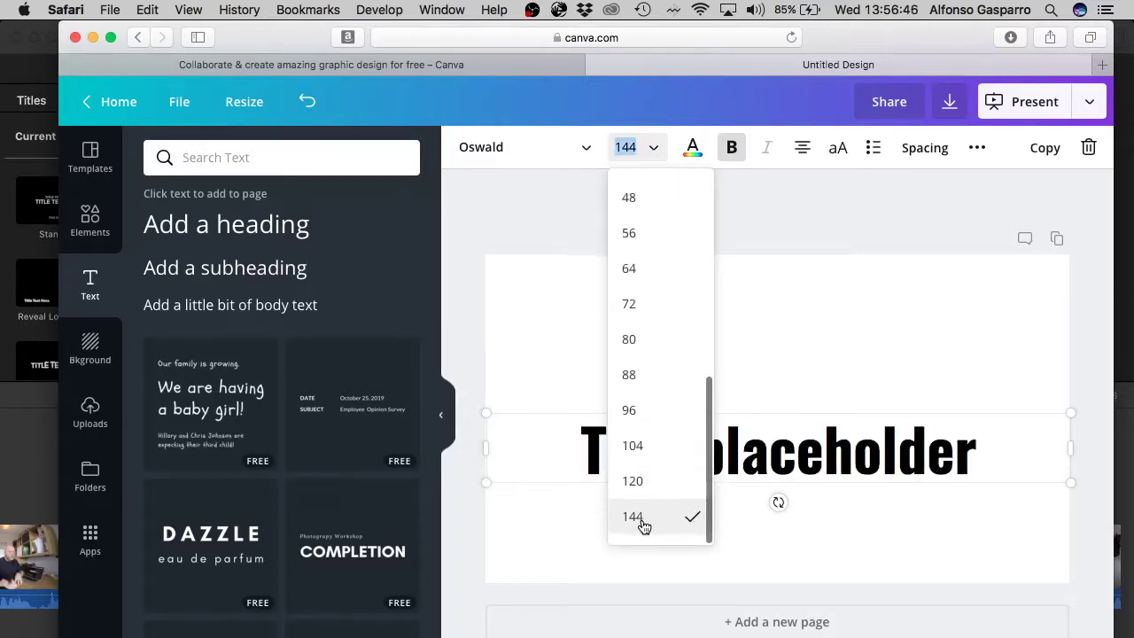
pyautogui.write('170')
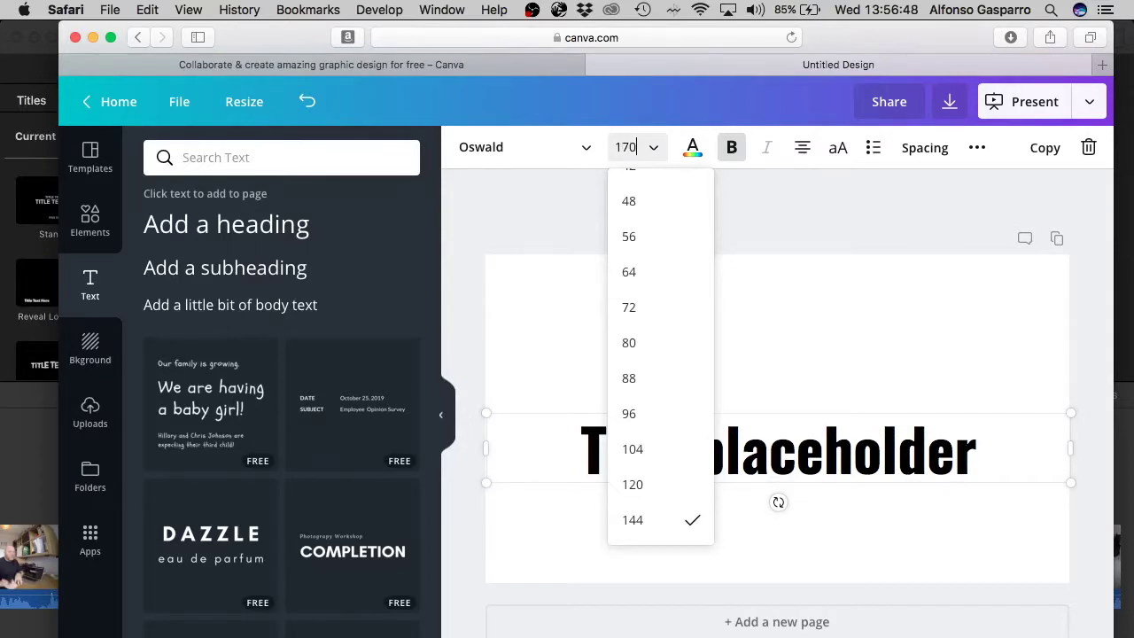
pyautogui.press('Return')
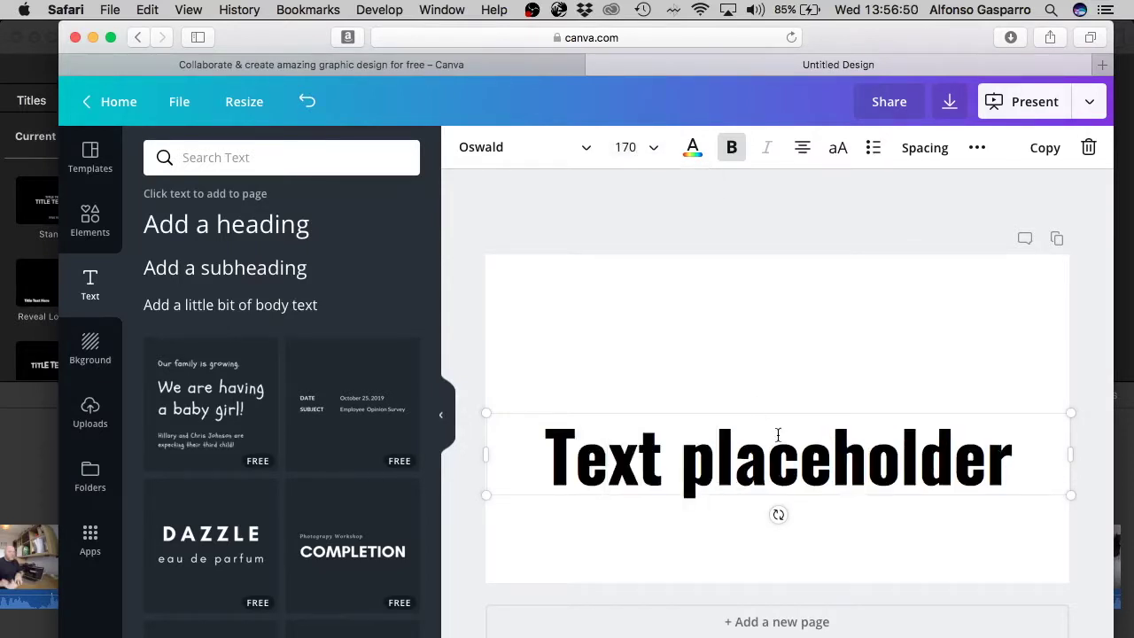
# Step: Drag the text box onto the page's centre guide
pyautogui.moveTo(785, 410); pyautogui.dragTo(785, 374)
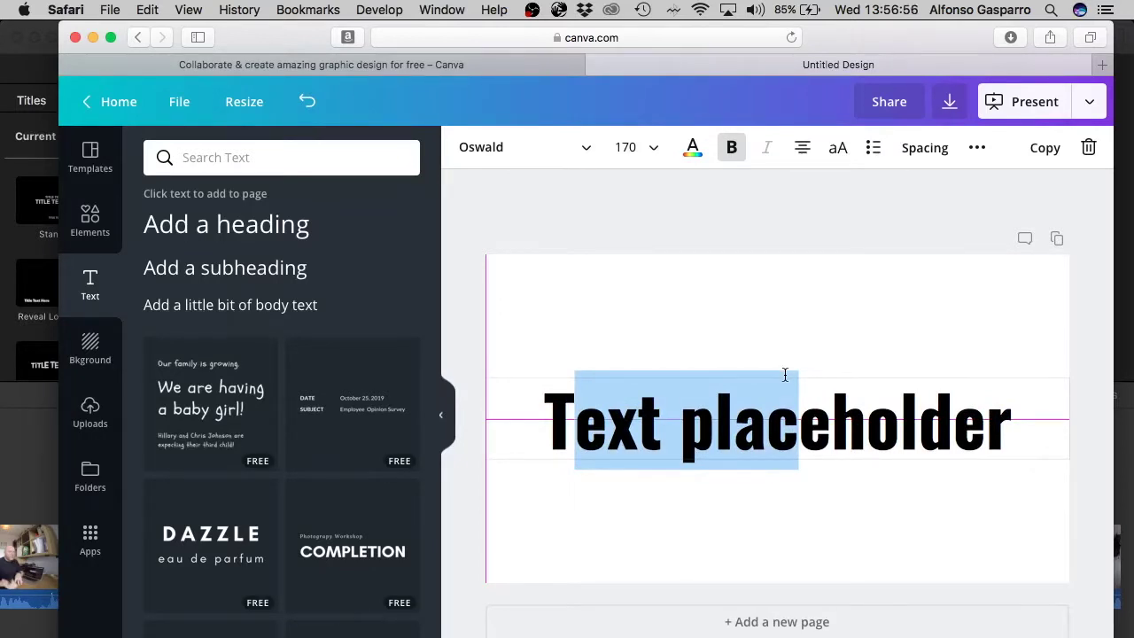
pyautogui.moveTo(785, 375); pyautogui.dragTo(785, 375)
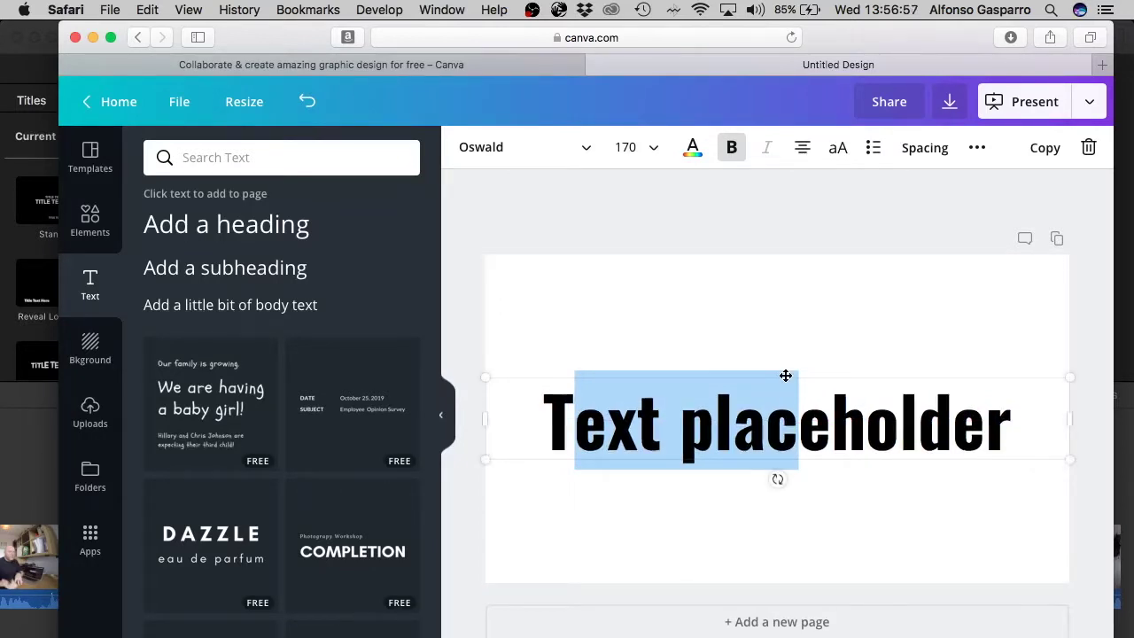
pyautogui.tripleClick(755, 409)
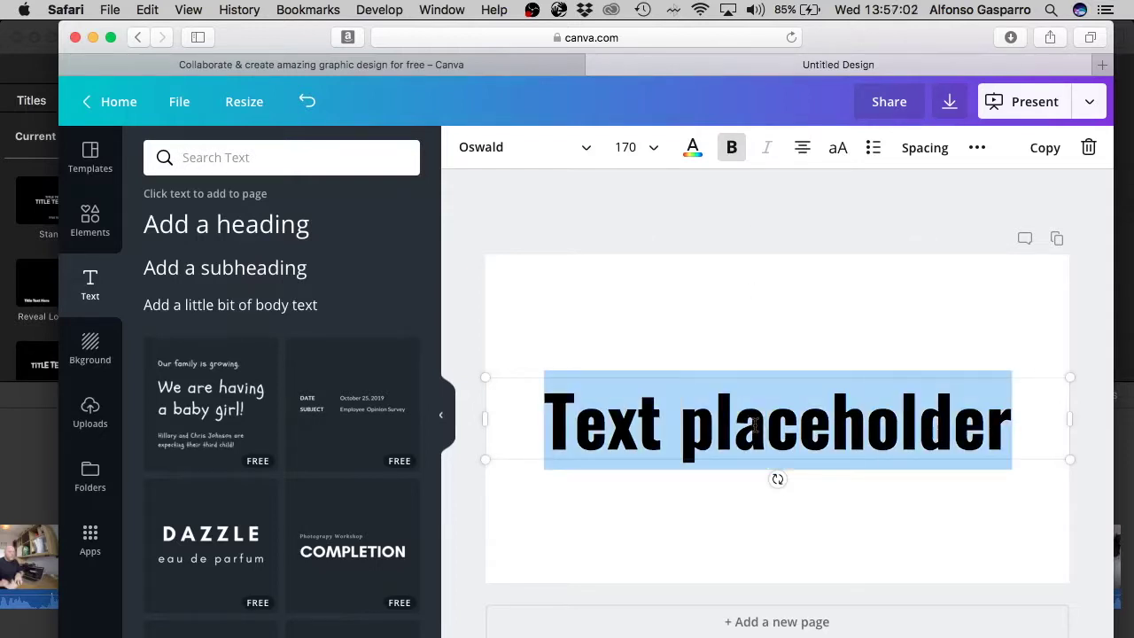
# Step: Type 'MY OFFICE' over the placeholder and colour it bright red with the custom colour picker
pyautogui.write('MY OF')
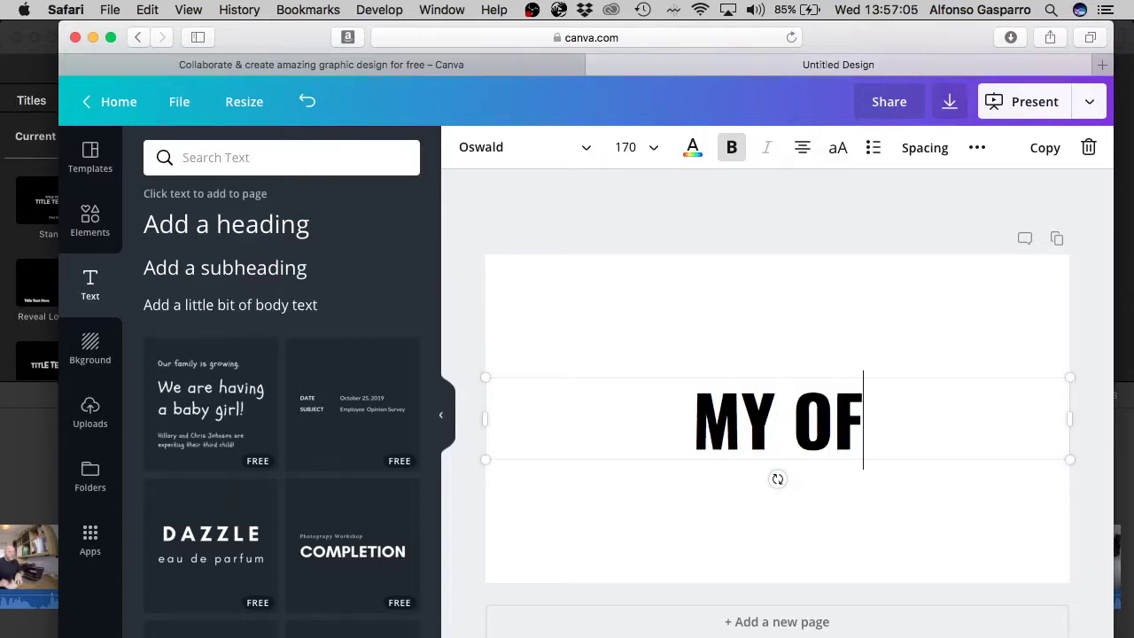
pyautogui.write('FICE')
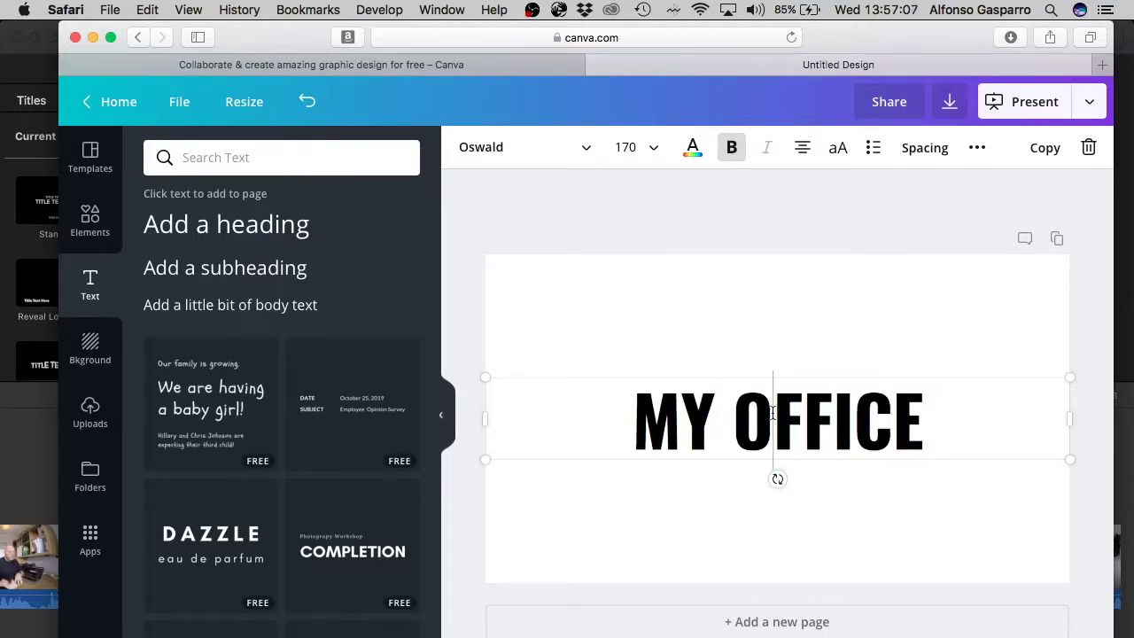
pyautogui.click(693, 147)
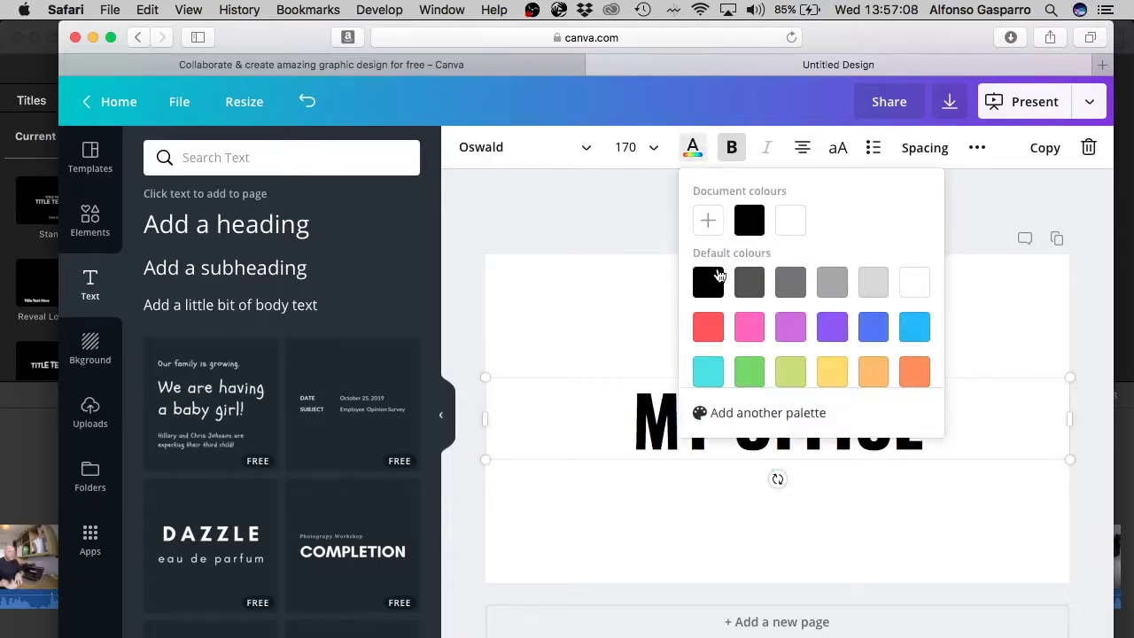
pyautogui.click(709, 219)
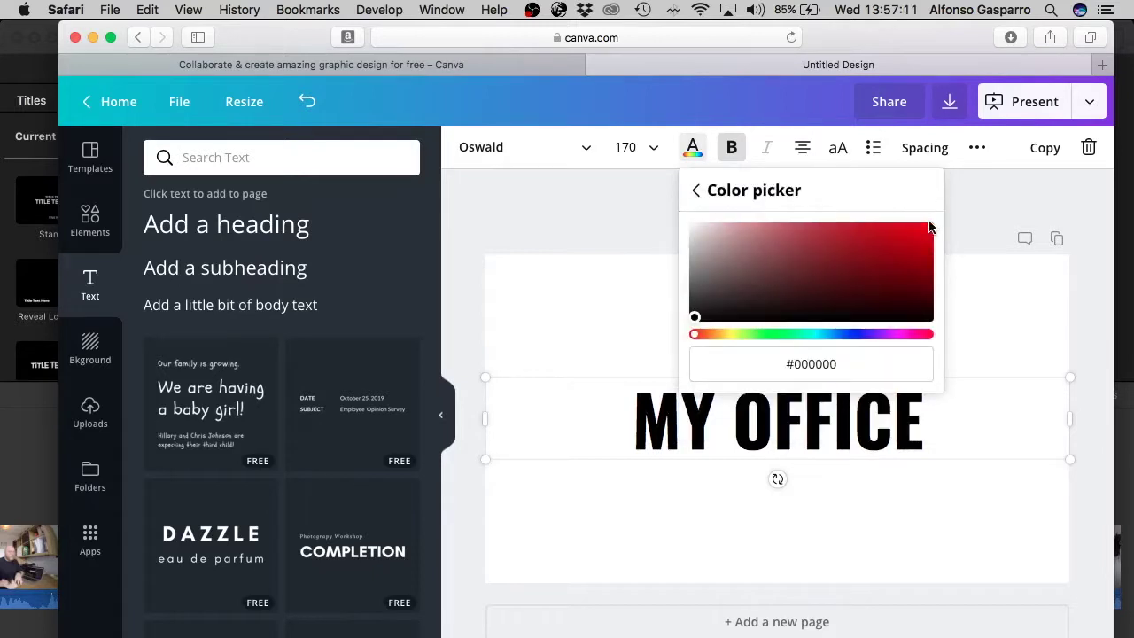
pyautogui.click(932, 229)
pyautogui.click(597, 225)
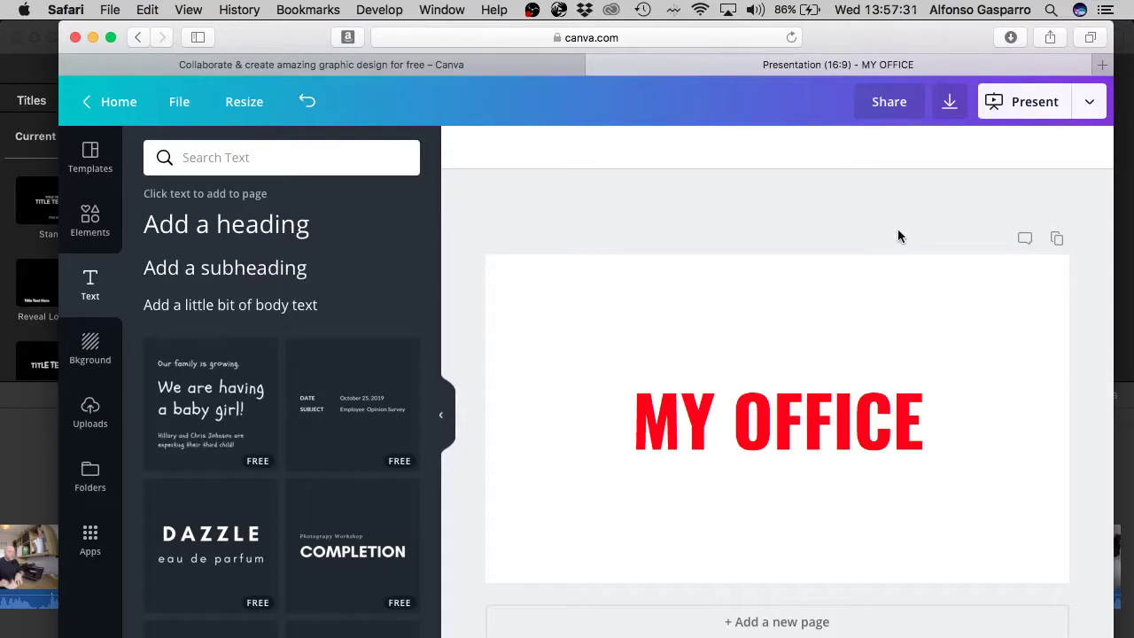
# Step: Download the design as MY OFFICE.png with PNG file type and a transparent background
pyautogui.click(953, 106)
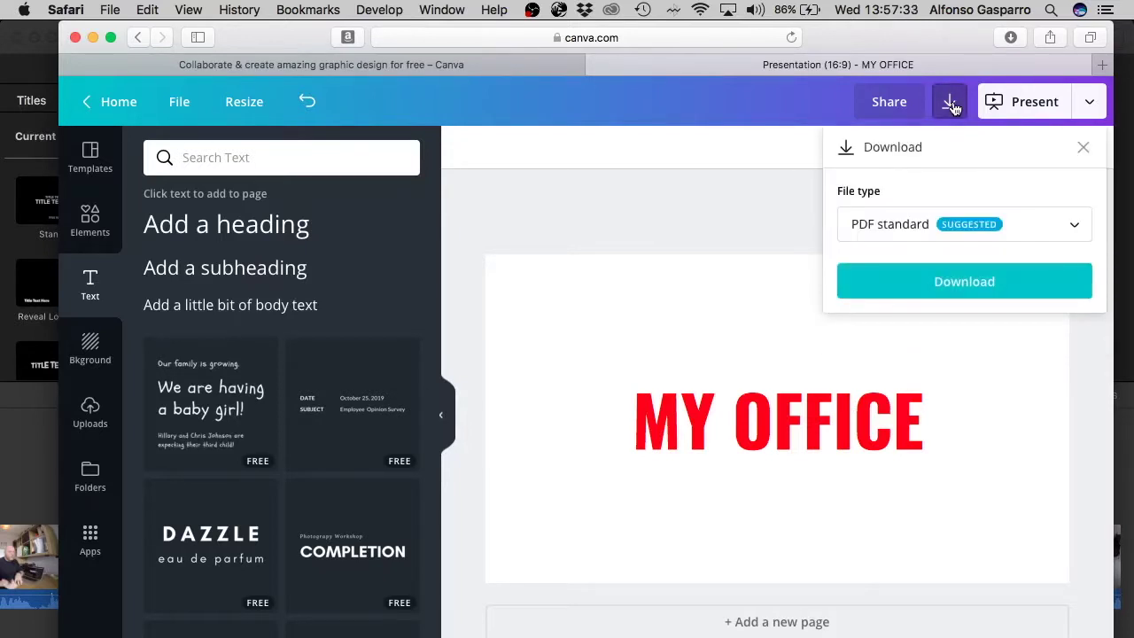
pyautogui.click(913, 228)
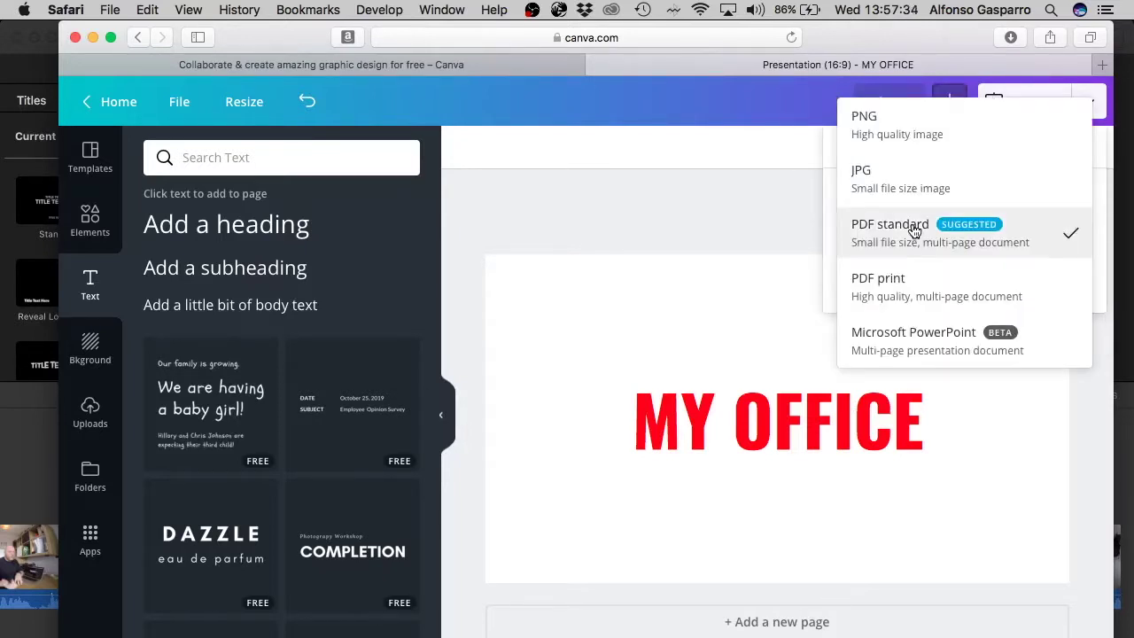
pyautogui.click(908, 133)
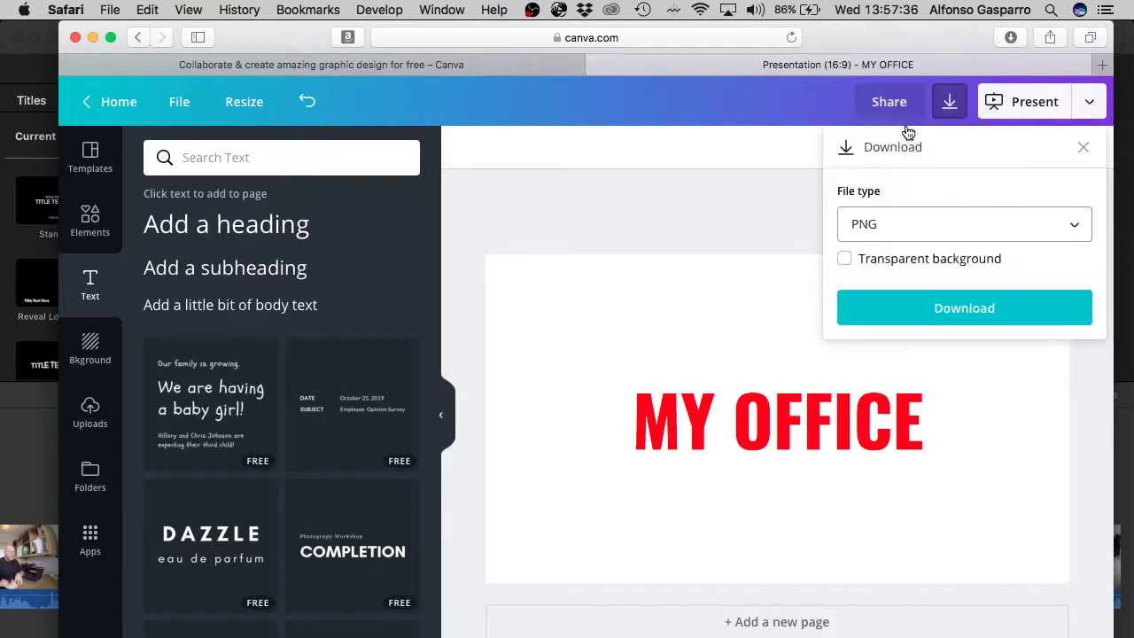
pyautogui.click(845, 261)
pyautogui.click(968, 316)
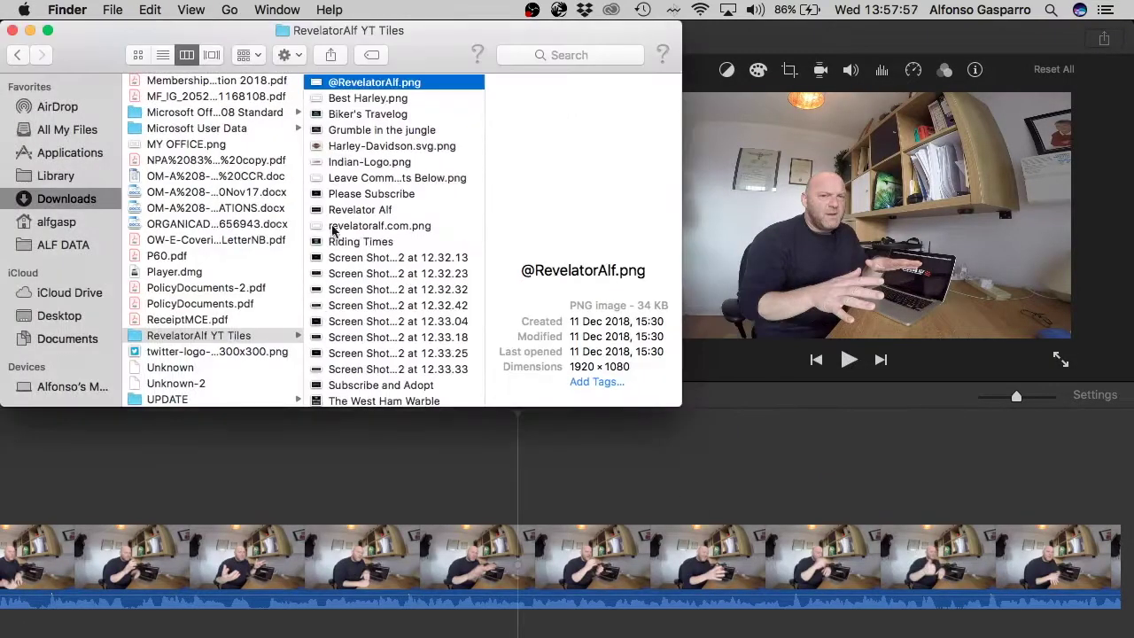
# Step: Select MY OFFICE.png in the Downloads folder to preview the 1920 × 1080 red title image
pyautogui.click(88, 200)
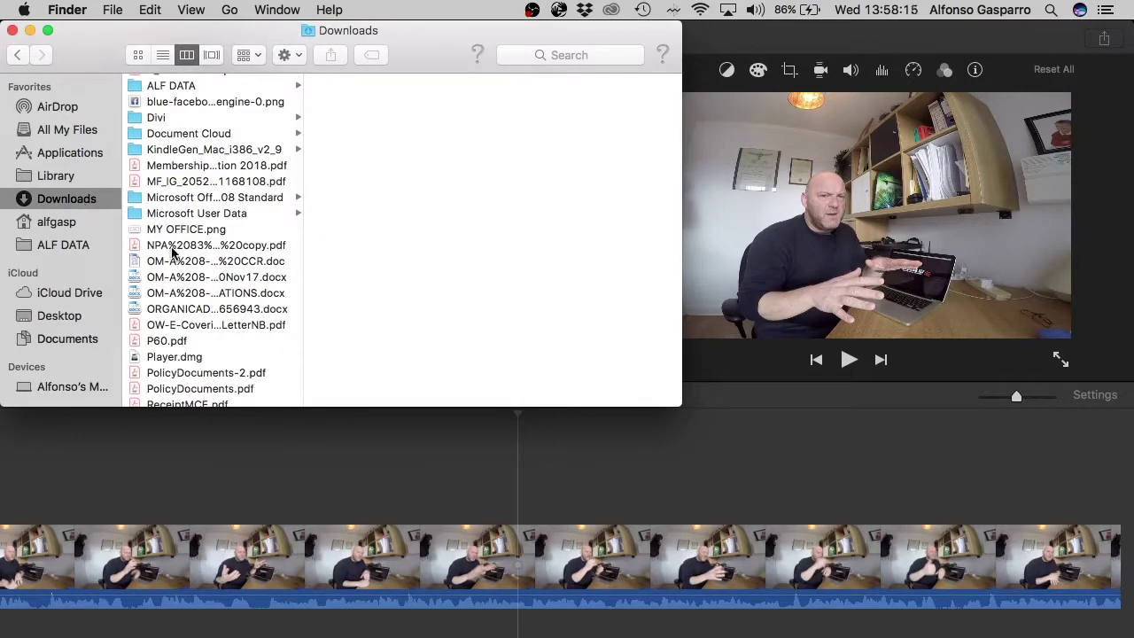
pyautogui.click(180, 229)
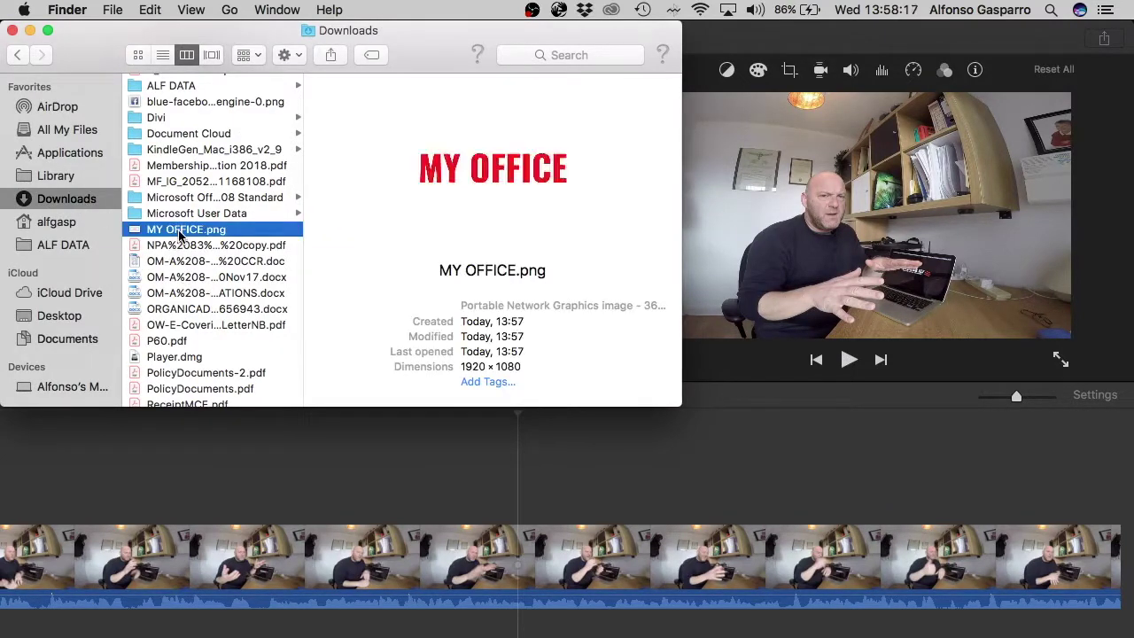
# Step: Place MY OFFICE.png above the main clip and lengthen the overlay to 10.9 seconds
pyautogui.moveTo(180, 232); pyautogui.dragTo(517, 481)
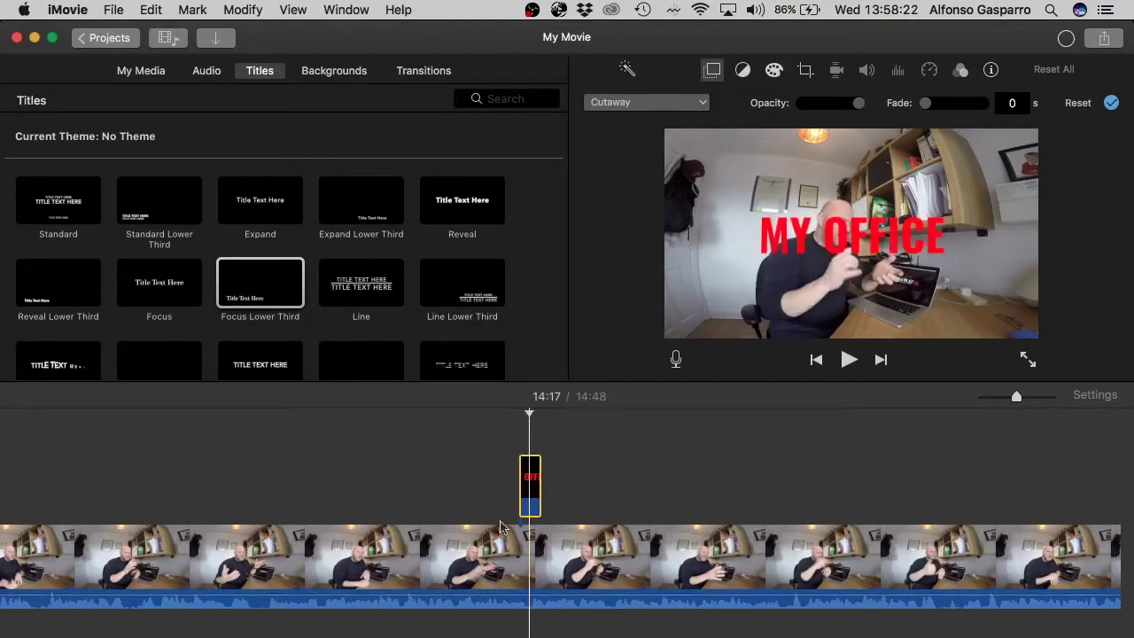
pyautogui.moveTo(543, 485); pyautogui.dragTo(775, 486)
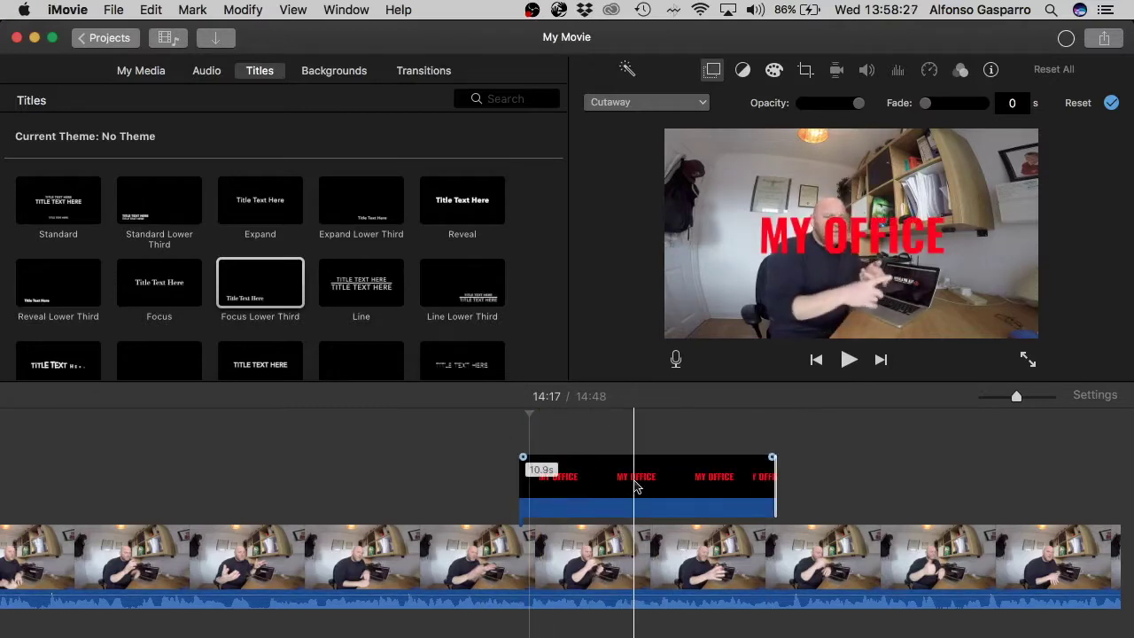
pyautogui.click(635, 485)
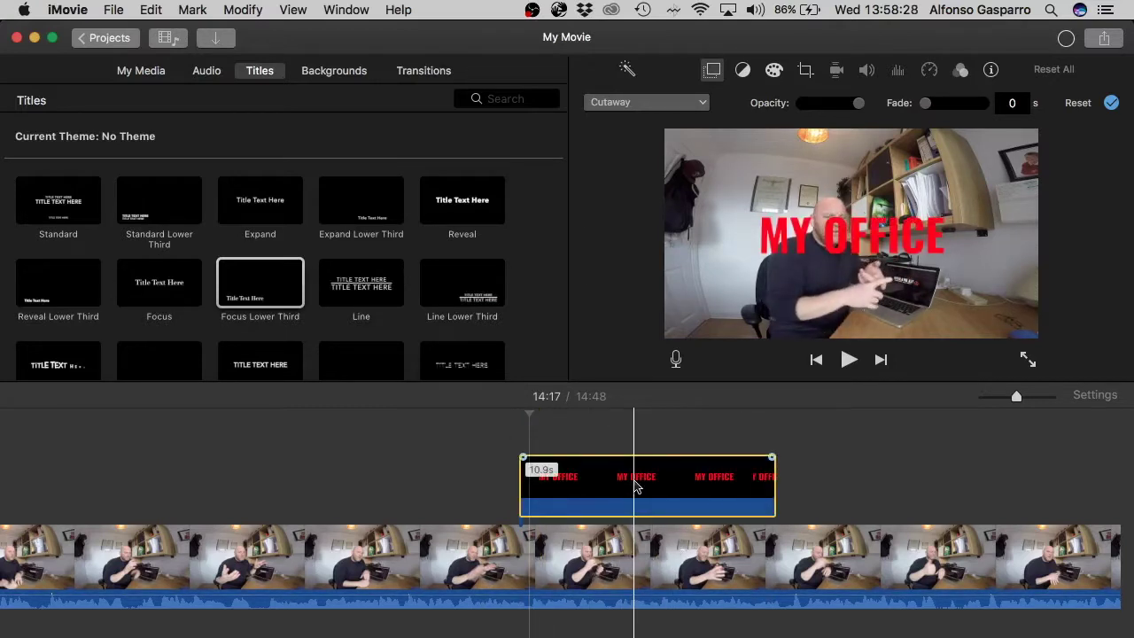
# Step: Play the red title over the footage from just before the overlay, then select the main clip
pyautogui.click(478, 478)
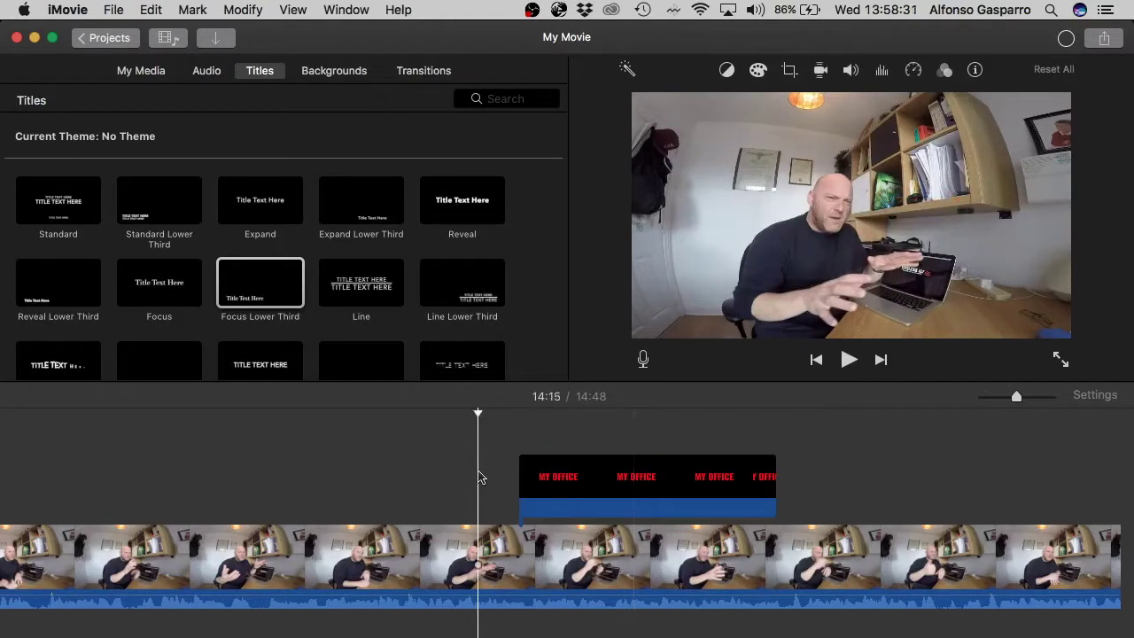
pyautogui.press('space')
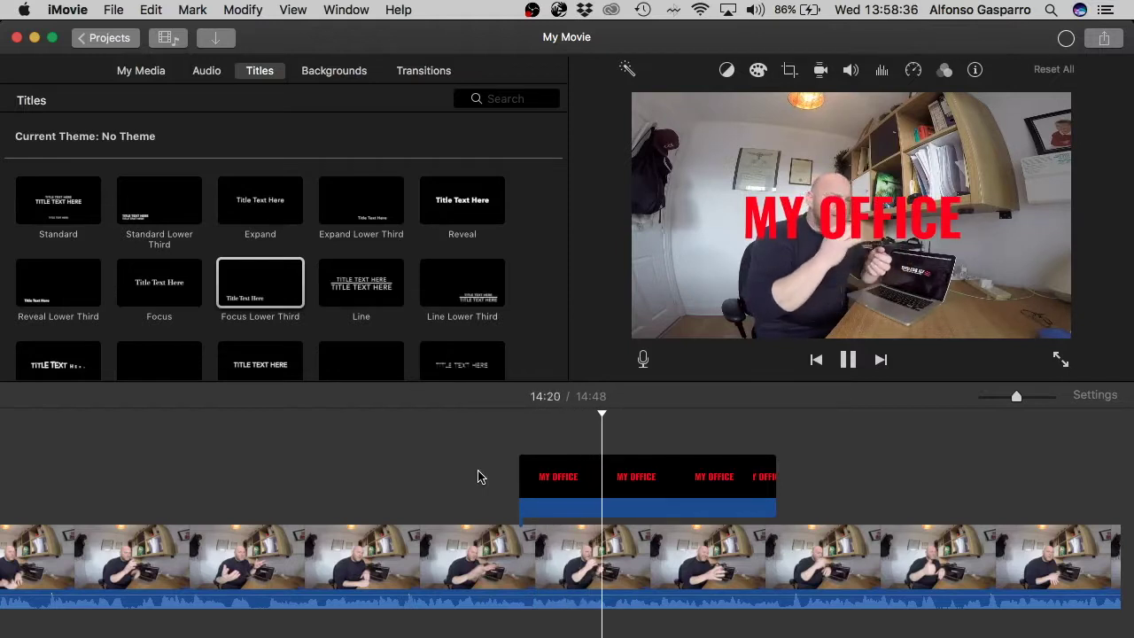
pyautogui.press('space')
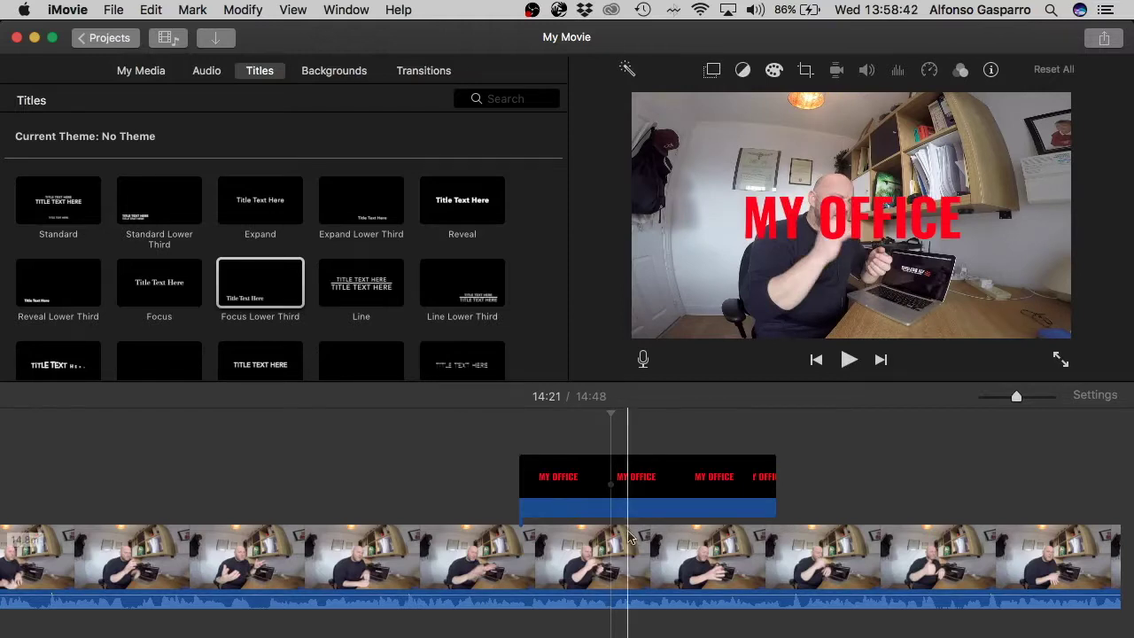
pyautogui.click(864, 567)
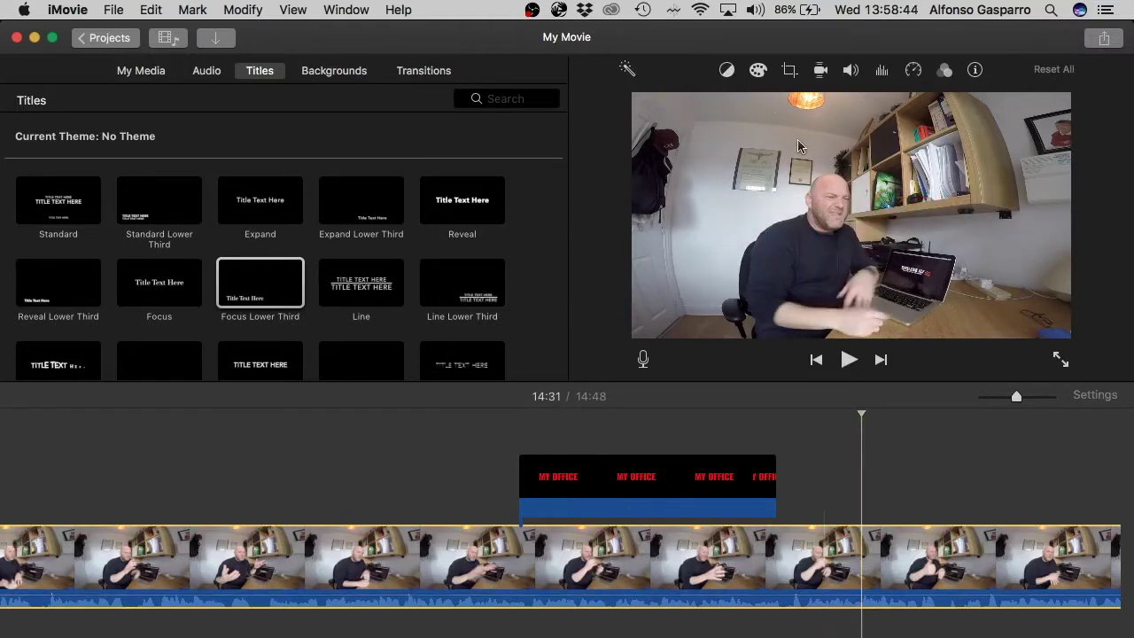
# Step: Apply a Crop to Fill crop to the main footage, tightening the frame onto the presenter
pyautogui.click(789, 70)
pyautogui.click(693, 107)
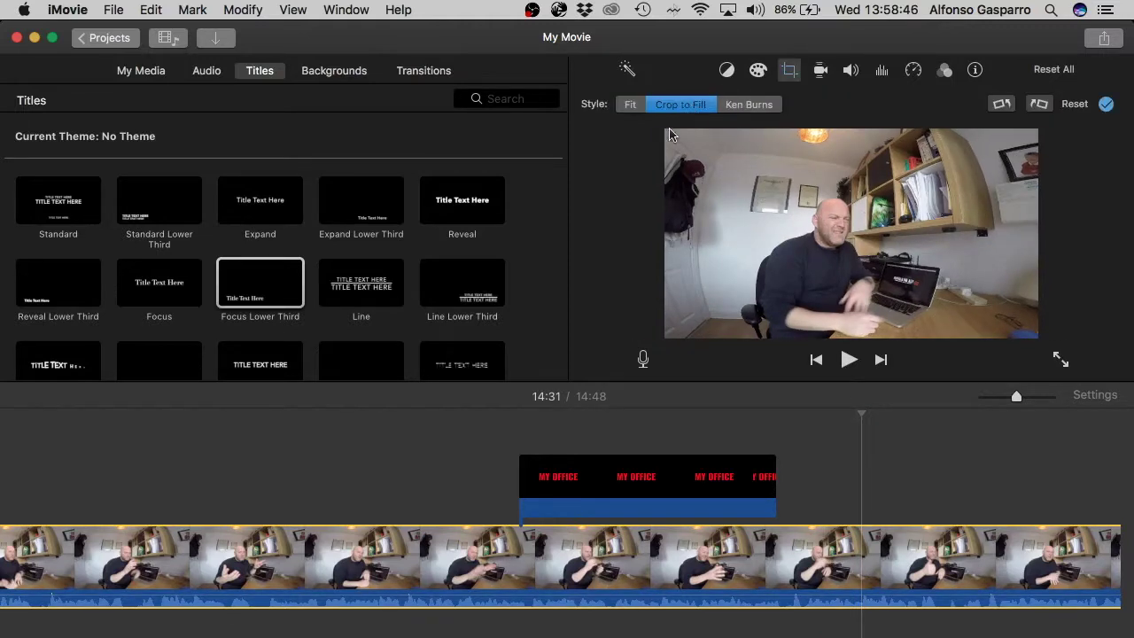
pyautogui.moveTo(666, 131); pyautogui.dragTo(806, 206)
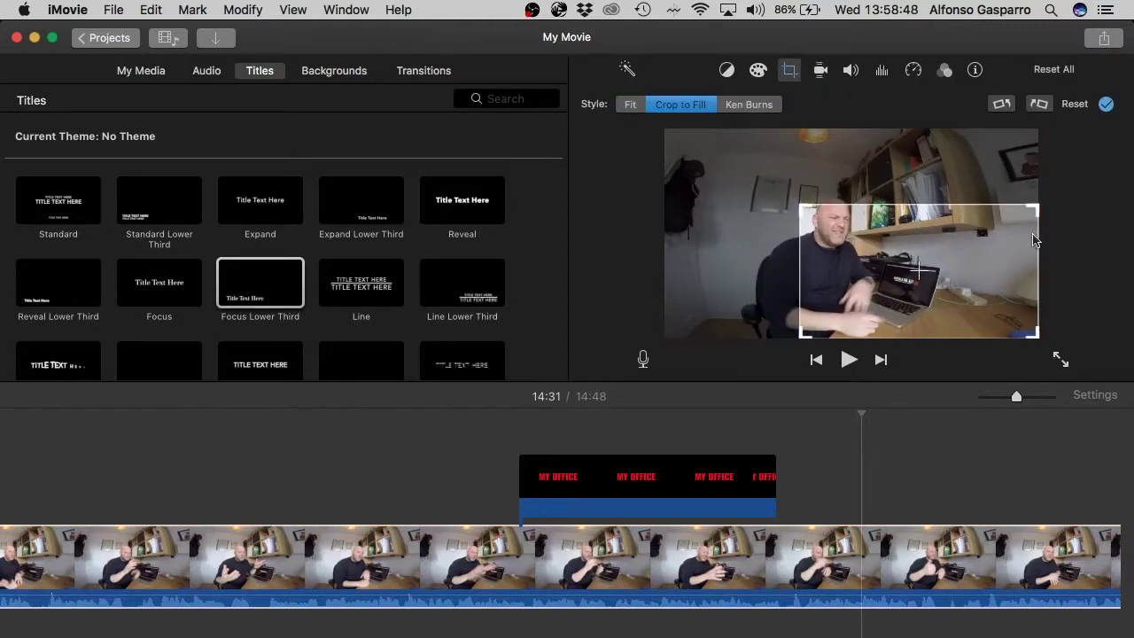
pyautogui.moveTo(1035, 206); pyautogui.dragTo(960, 231)
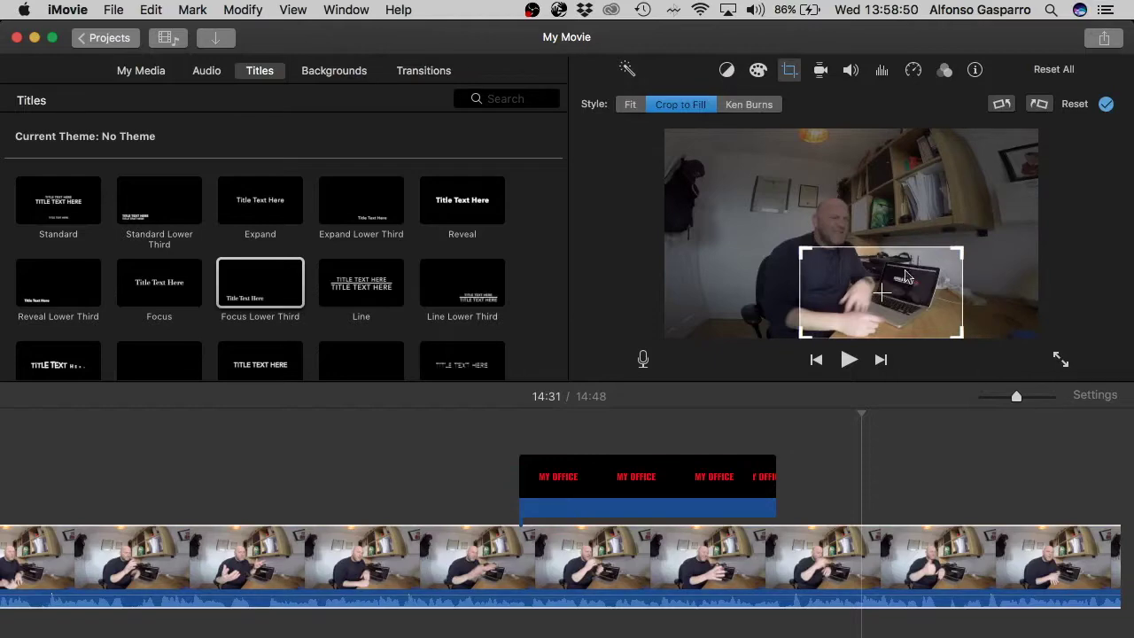
pyautogui.moveTo(905, 276); pyautogui.dragTo(875, 217)
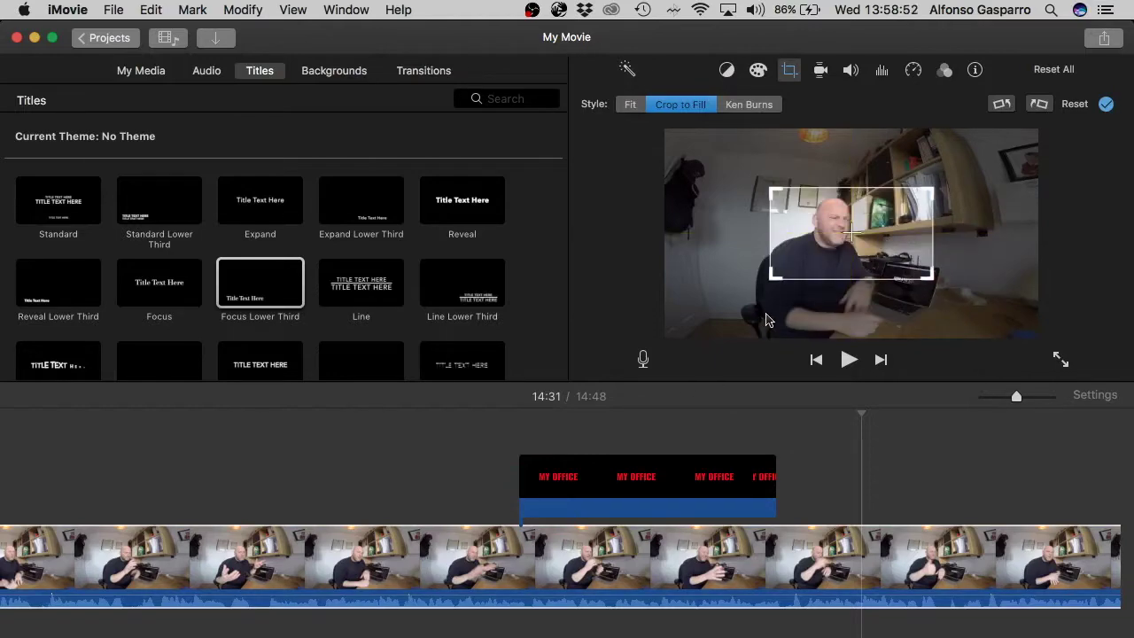
pyautogui.click(680, 457)
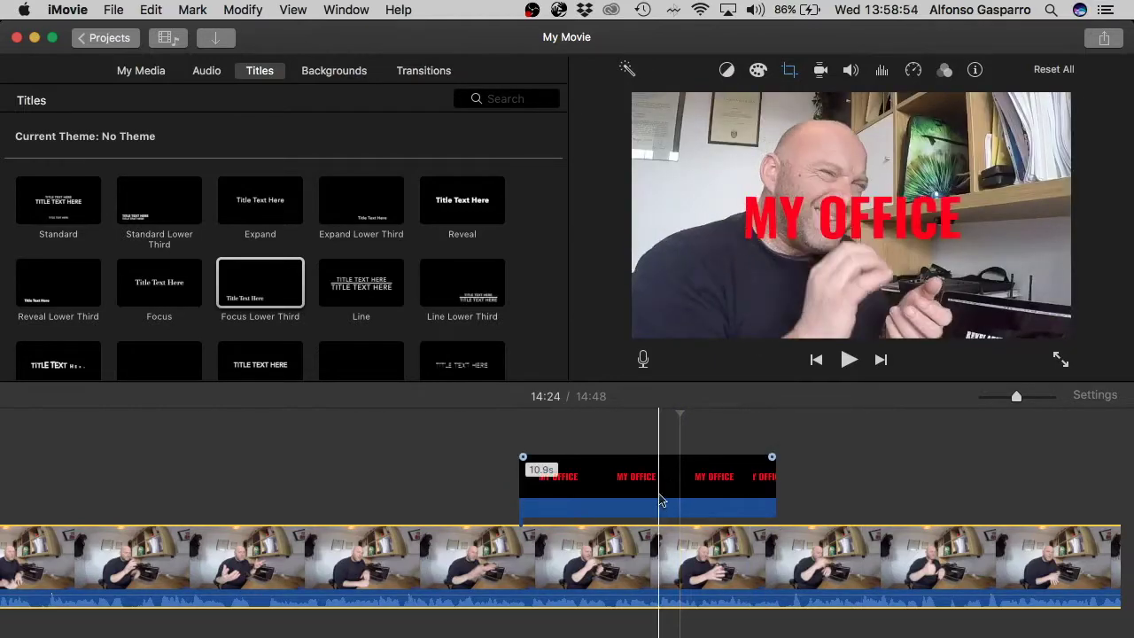
pyautogui.click(499, 487)
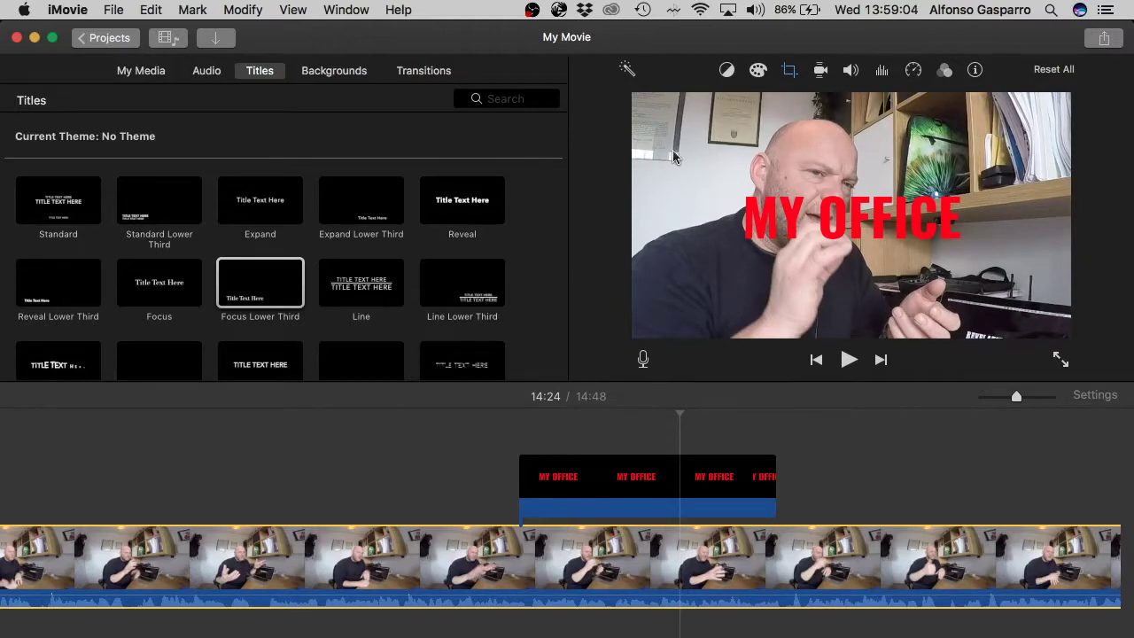
# Step: Set the MY OFFICE overlay's style to Picture in Picture
pyautogui.click(634, 494)
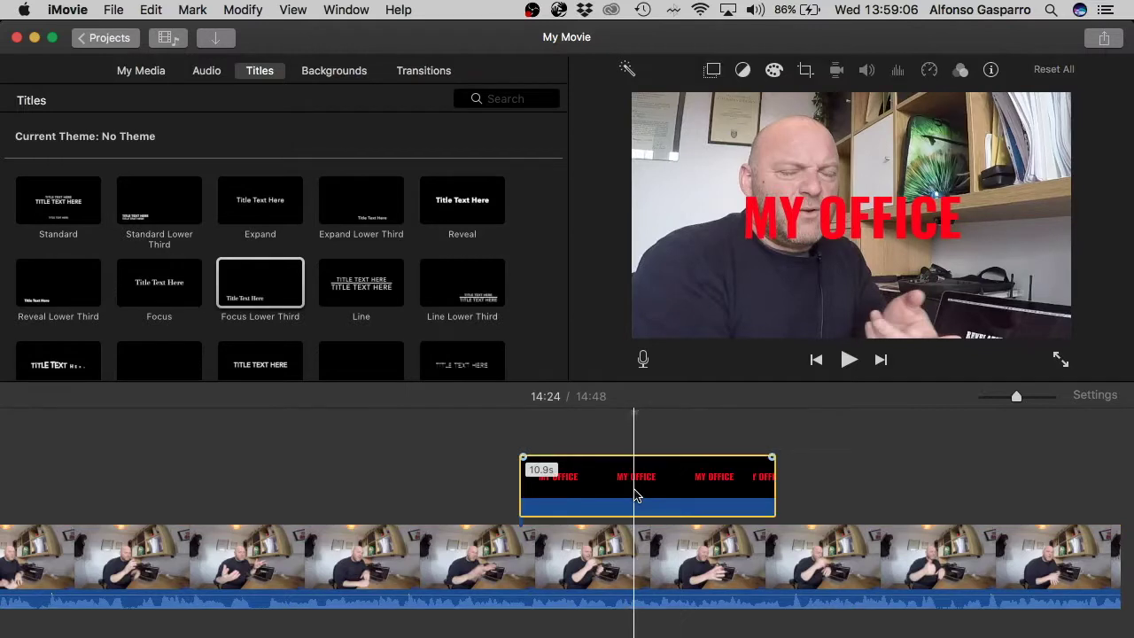
pyautogui.click(710, 72)
pyautogui.click(654, 105)
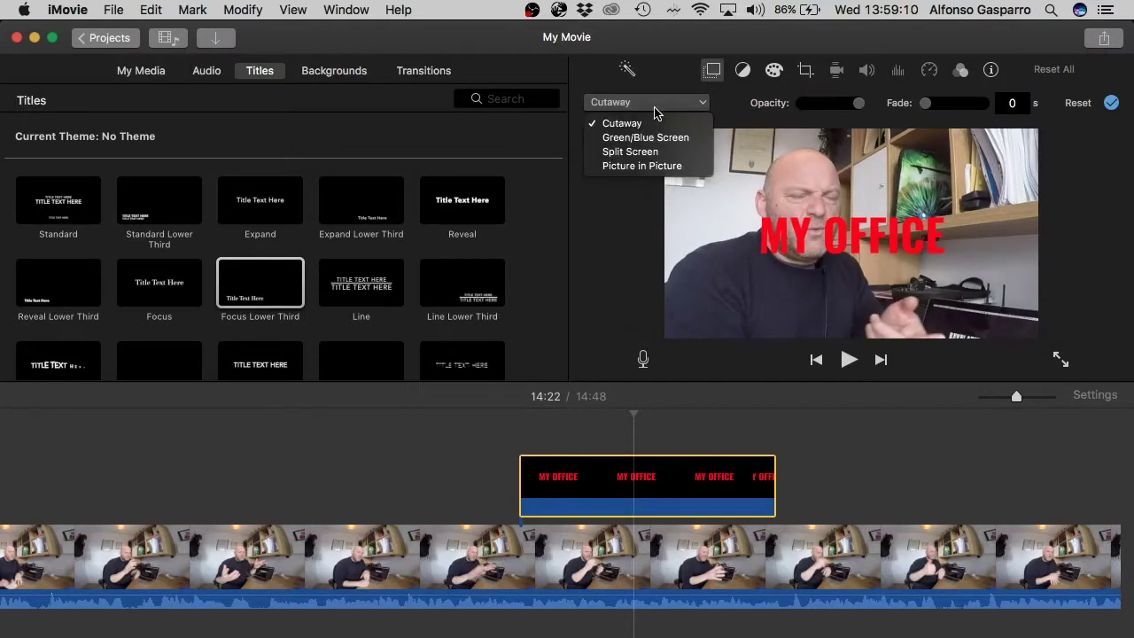
pyautogui.click(643, 167)
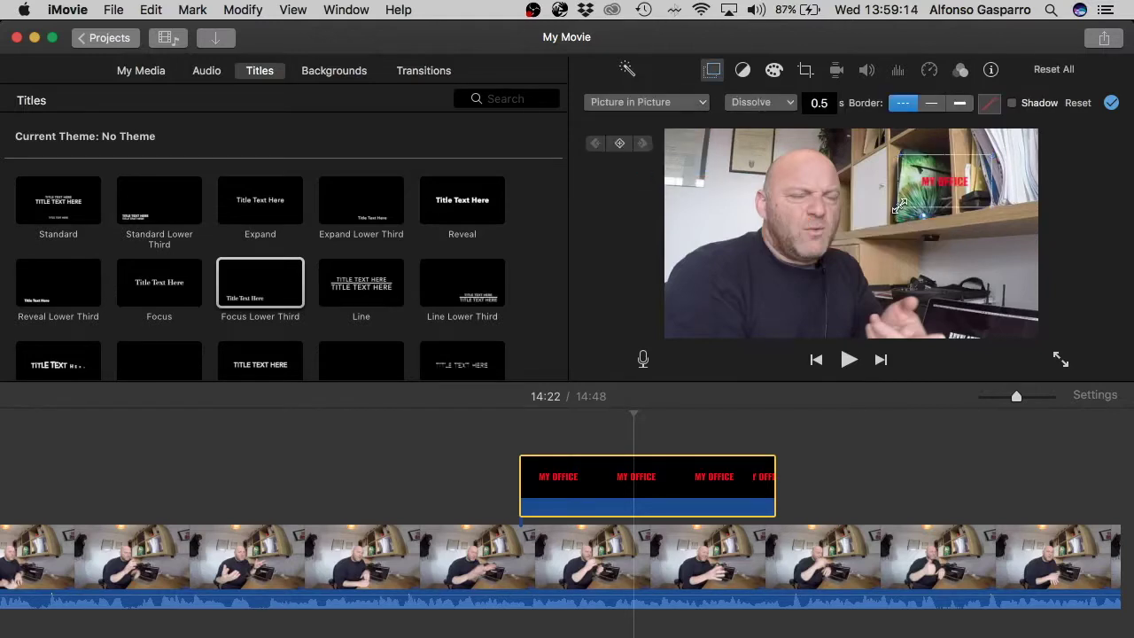
# Step: Enlarge the MY OFFICE inset, shift it toward the lower left, and play back the result
pyautogui.moveTo(899, 207); pyautogui.dragTo(669, 338)
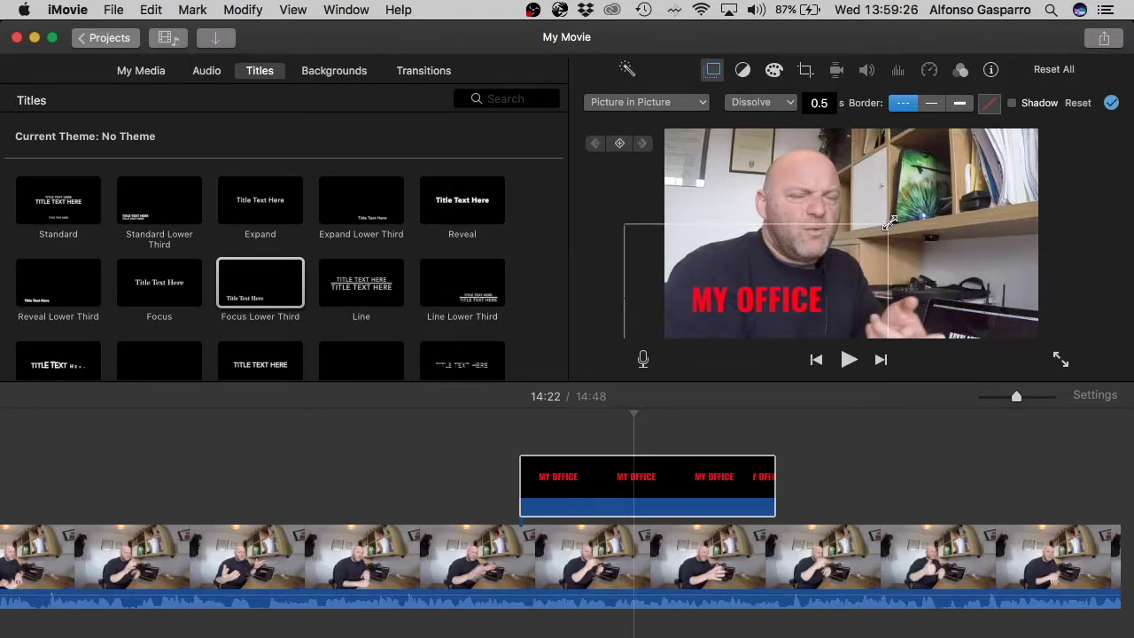
pyautogui.moveTo(884, 226); pyautogui.dragTo(999, 156)
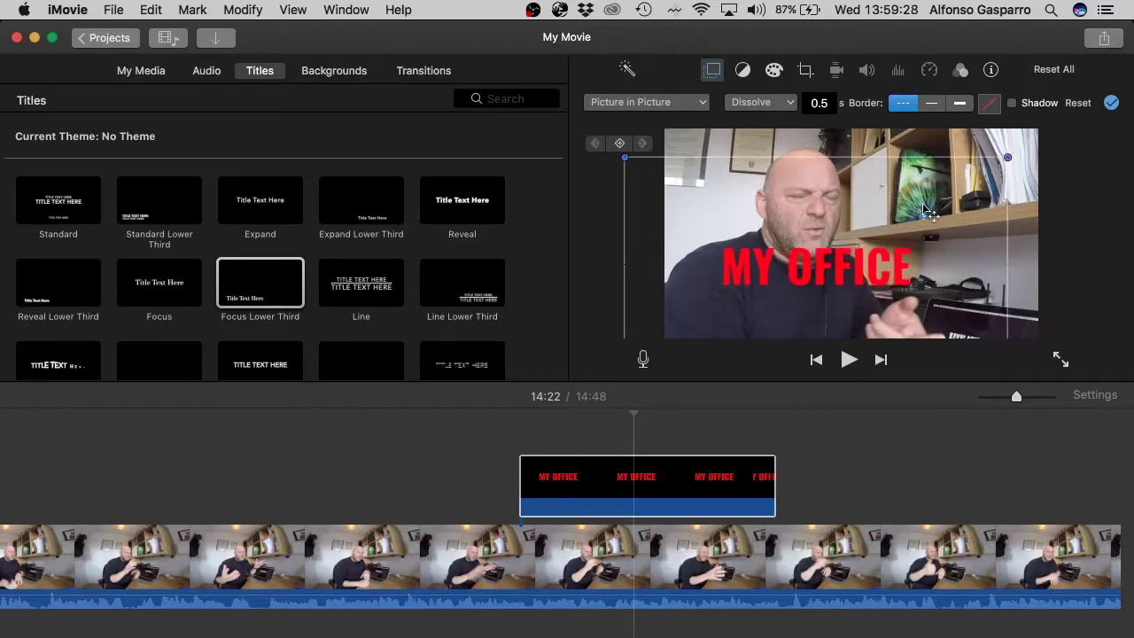
pyautogui.moveTo(932, 212); pyautogui.dragTo(903, 244)
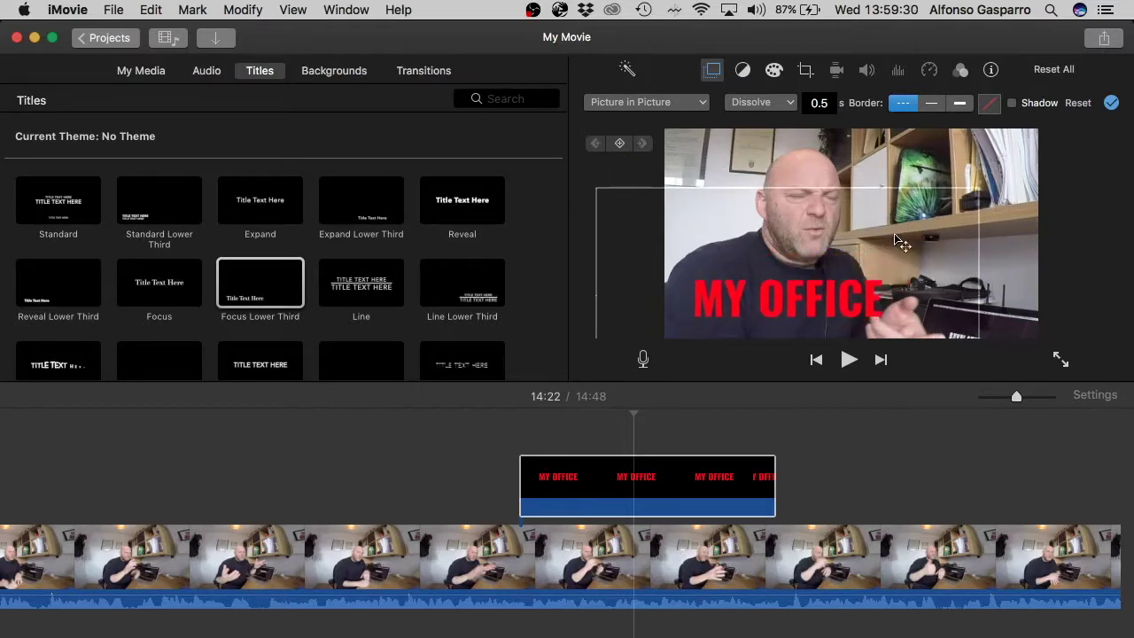
pyautogui.click(675, 420)
pyautogui.press('space')
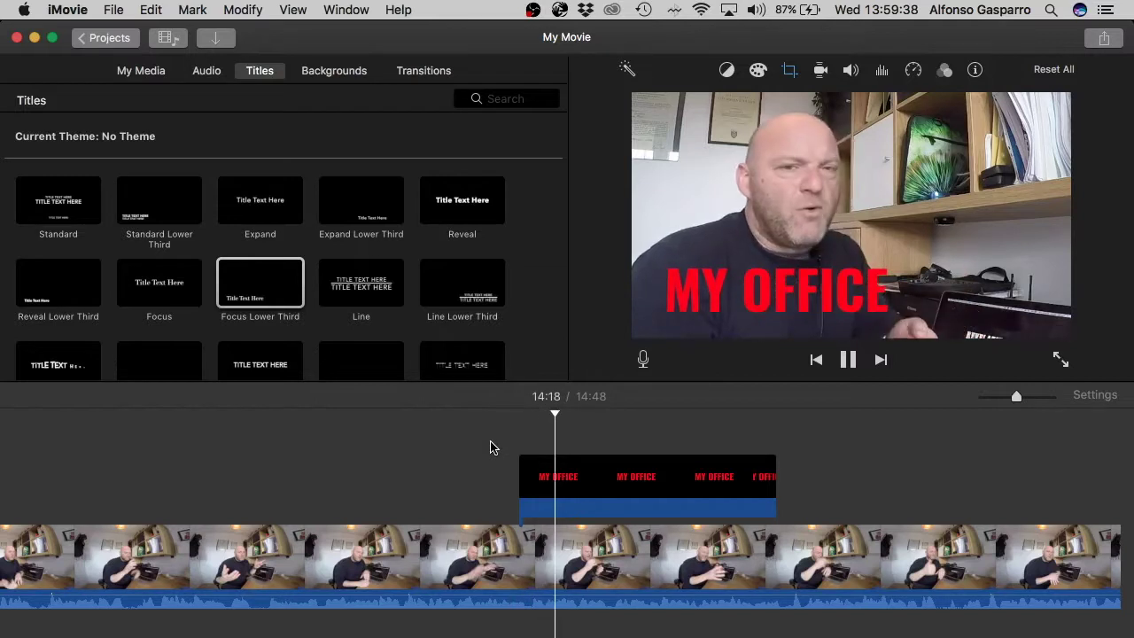
pyautogui.press('space')
pyautogui.click(613, 485)
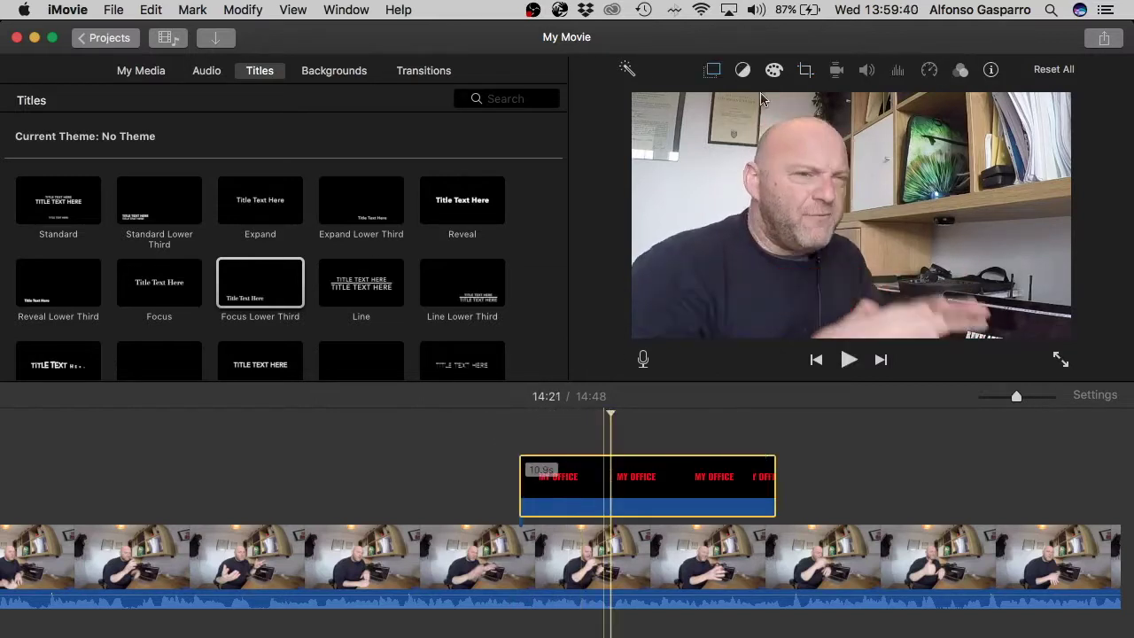
pyautogui.click(702, 74)
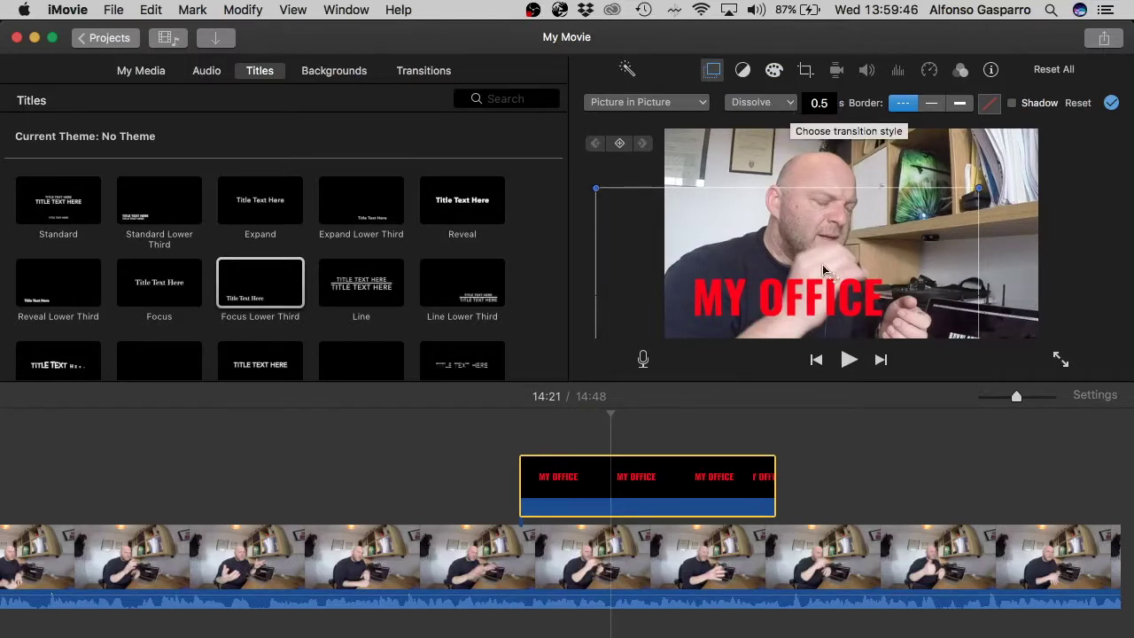
pyautogui.click(788, 103)
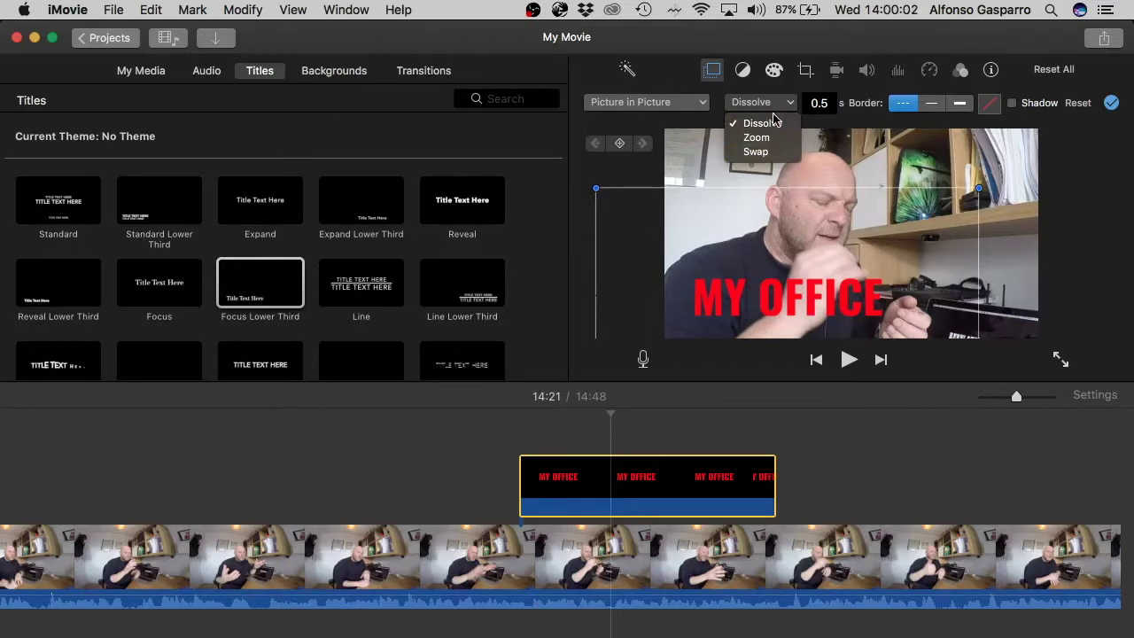
pyautogui.click(572, 427)
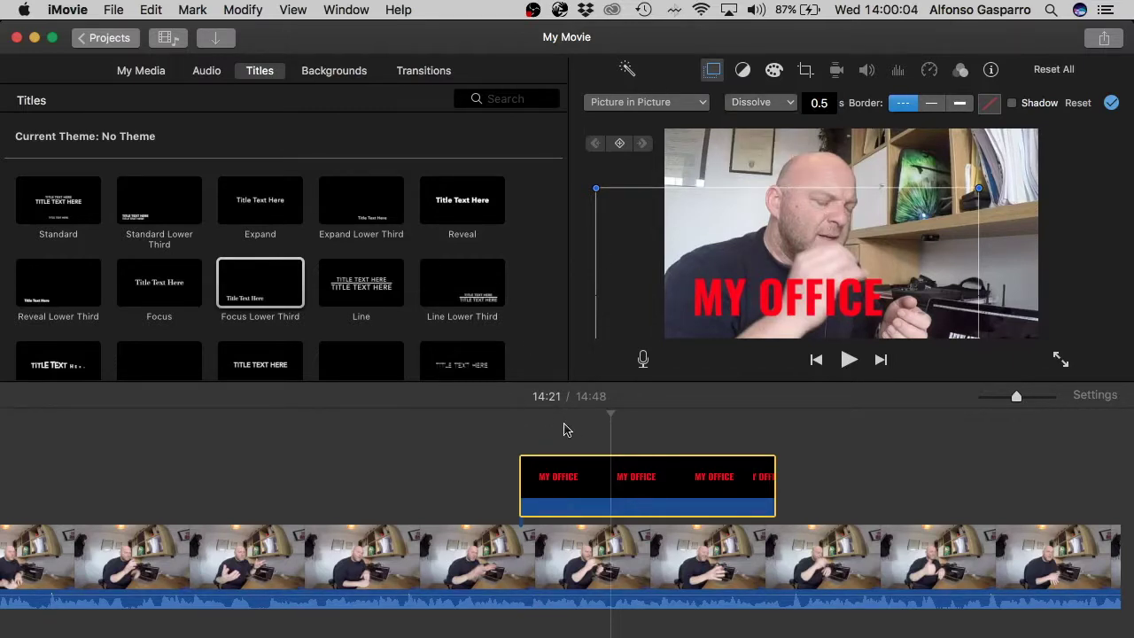
pyautogui.click(496, 476)
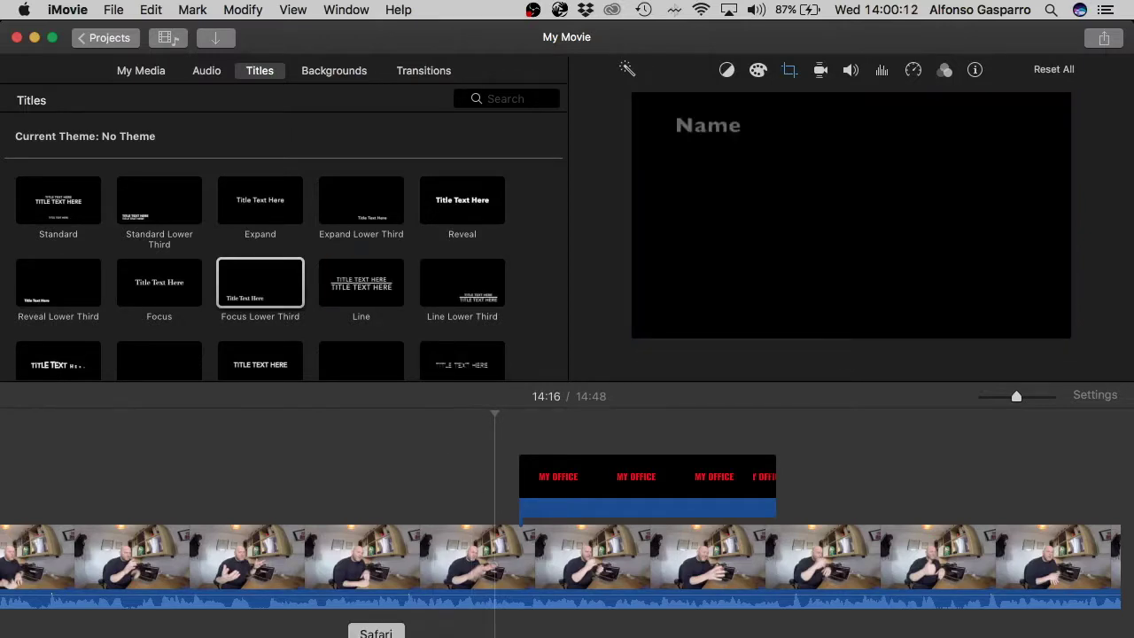
# Step: Close Canva's design-published notice in Safari and minimize the browser window
pyautogui.click(377, 630)
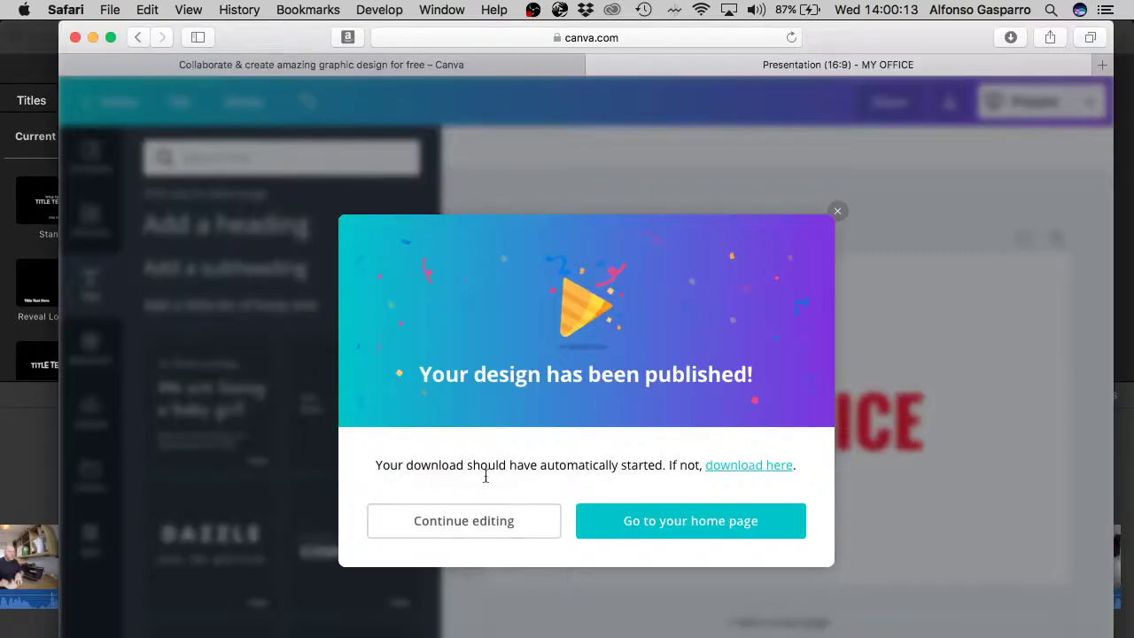
pyautogui.click(839, 213)
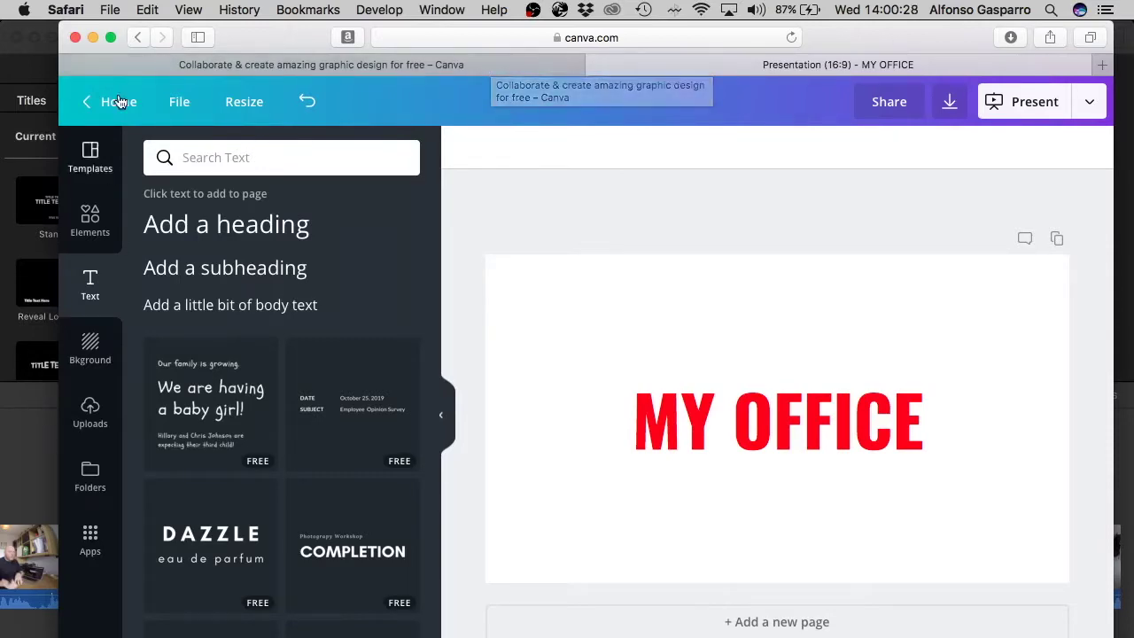
pyautogui.click(103, 38)
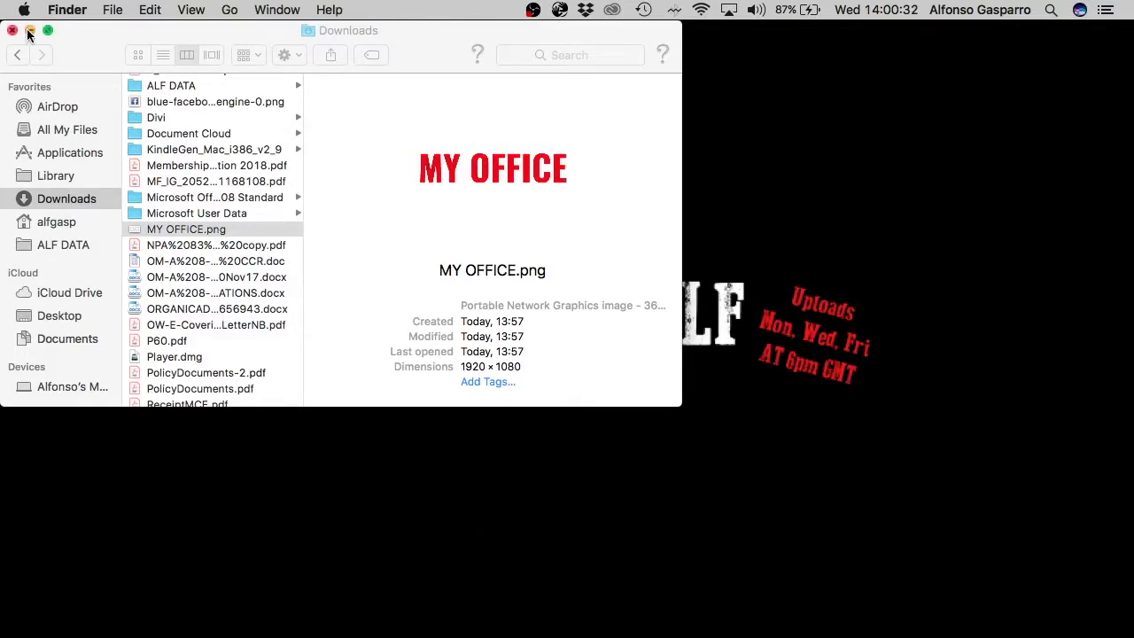
# Step: Minimize the Finder Downloads window to reveal the desktop
pyautogui.click(30, 30)
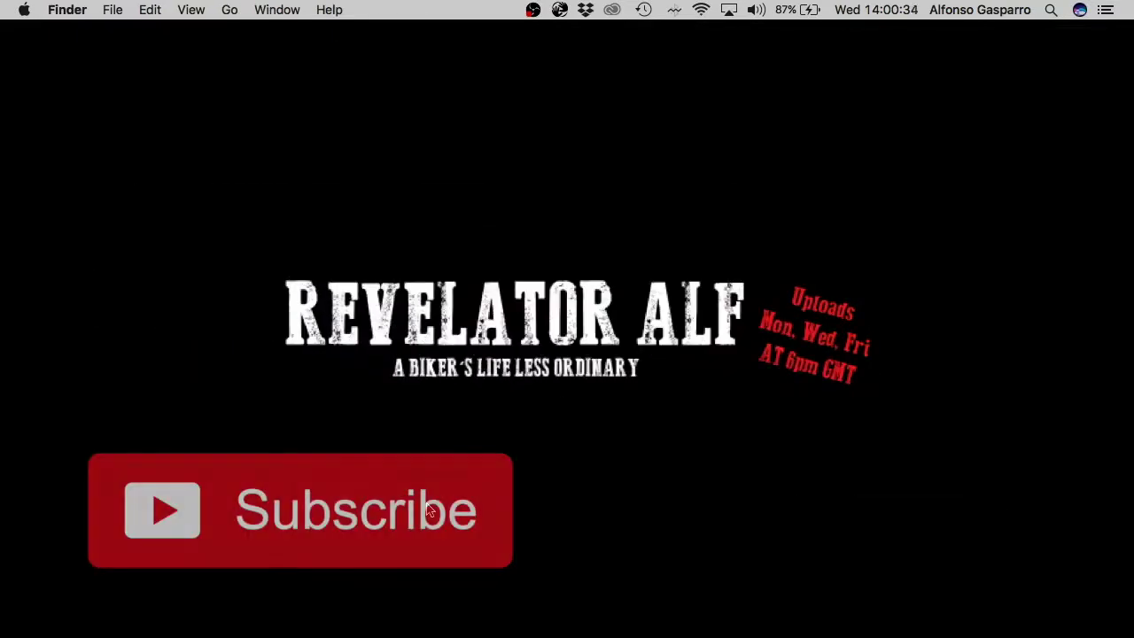